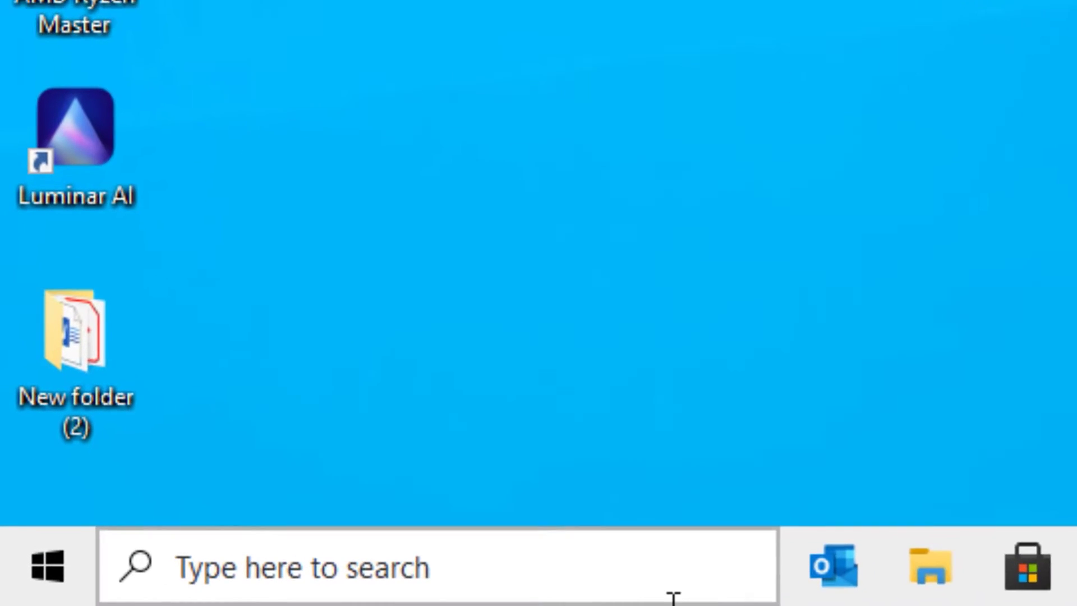
# Launch Task Manager as administrator in full view on the Details tab
pyautogui.click(190, 603)
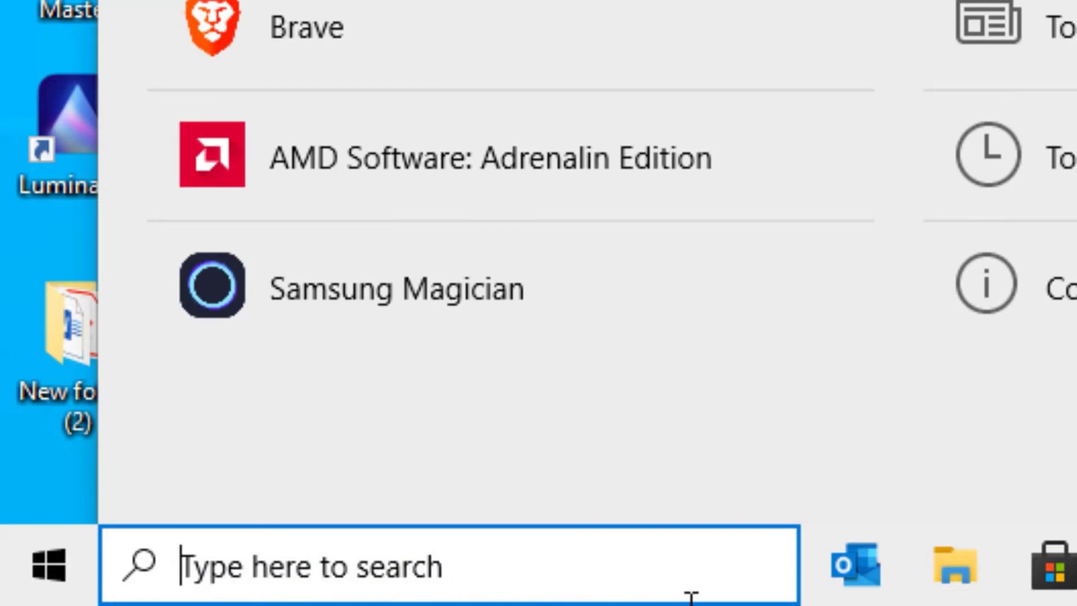
pyautogui.write('task manager')
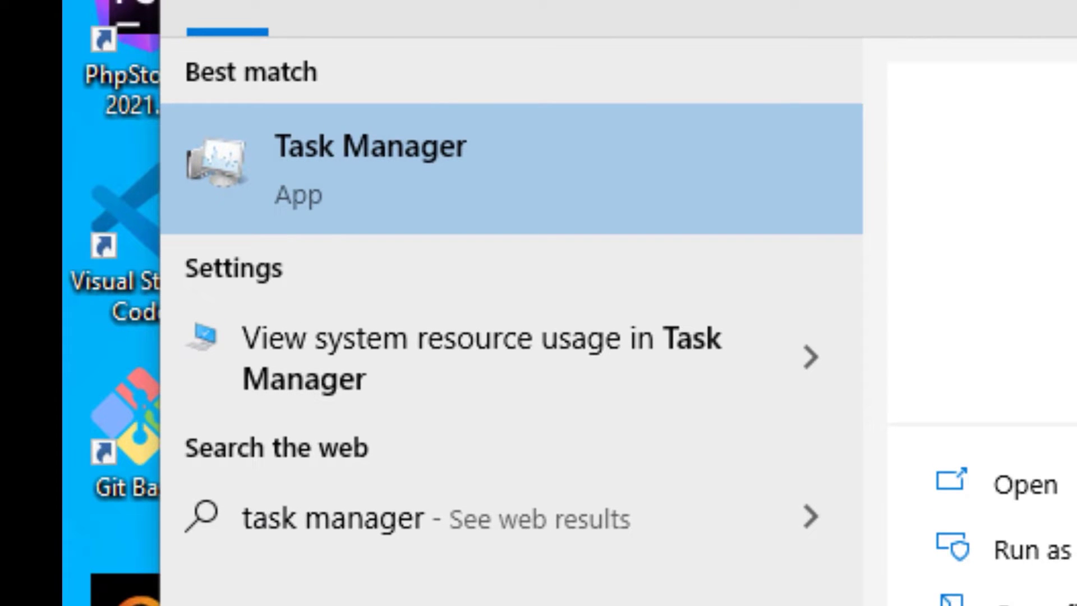
pyautogui.rightClick(487, 186)
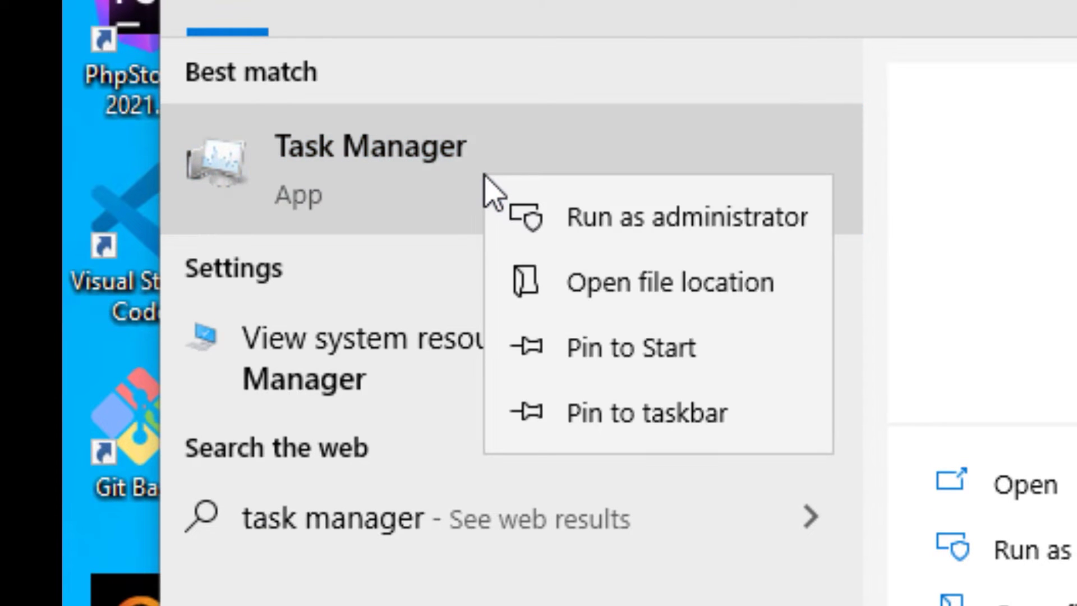
pyautogui.click(599, 250)
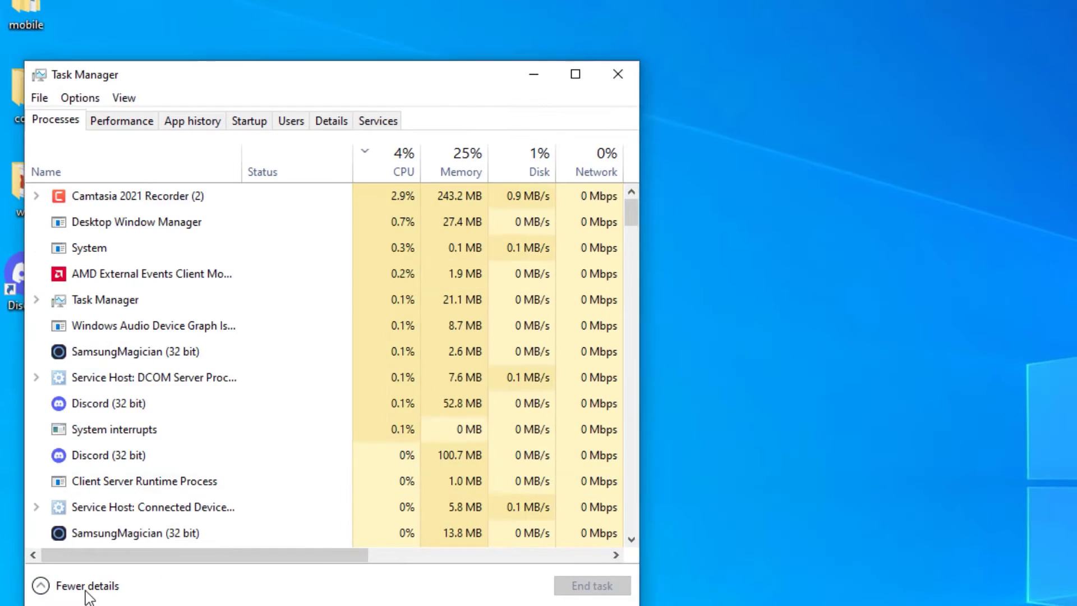
pyautogui.click(84, 591)
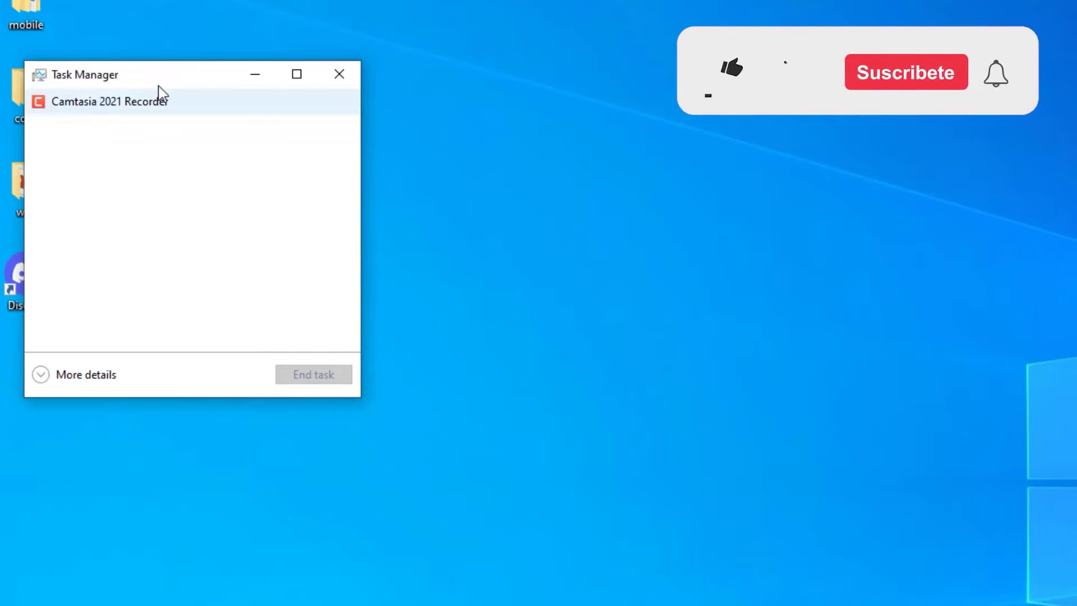
pyautogui.click(90, 377)
pyautogui.click(340, 122)
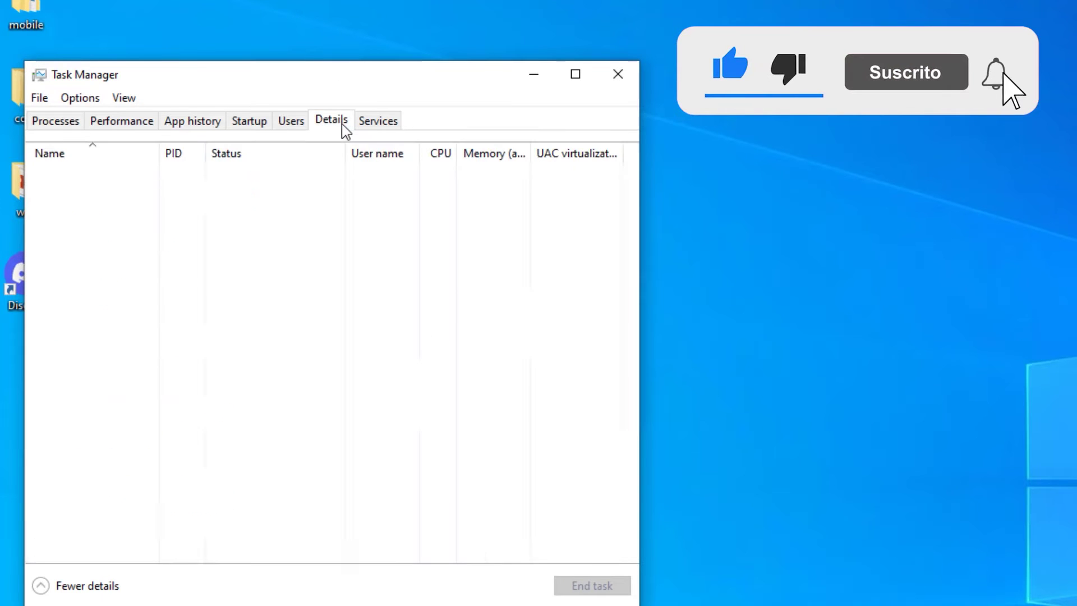
# End the running Discord.exe processes, then close Task Manager
pyautogui.scroll(-7, 220, 454)
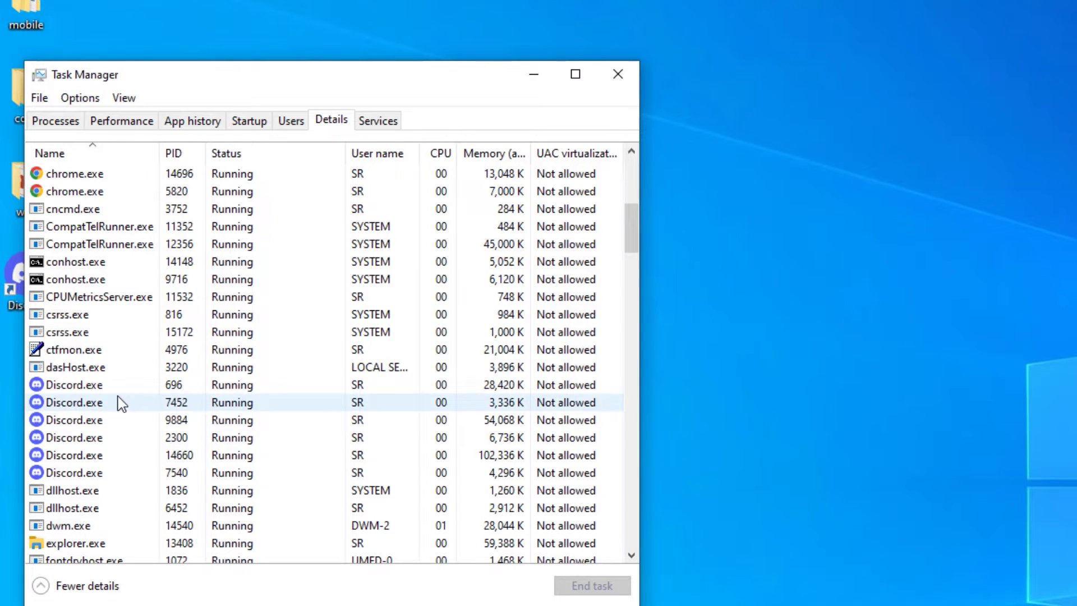
pyautogui.click(93, 390)
pyautogui.rightClick(93, 391)
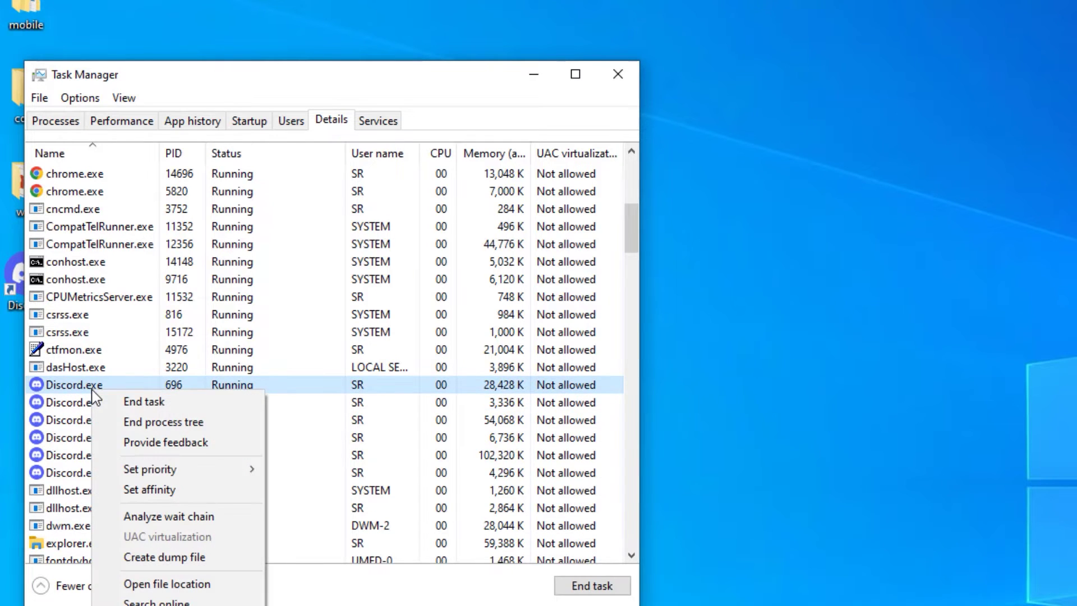
pyautogui.click(121, 403)
pyautogui.click(836, 483)
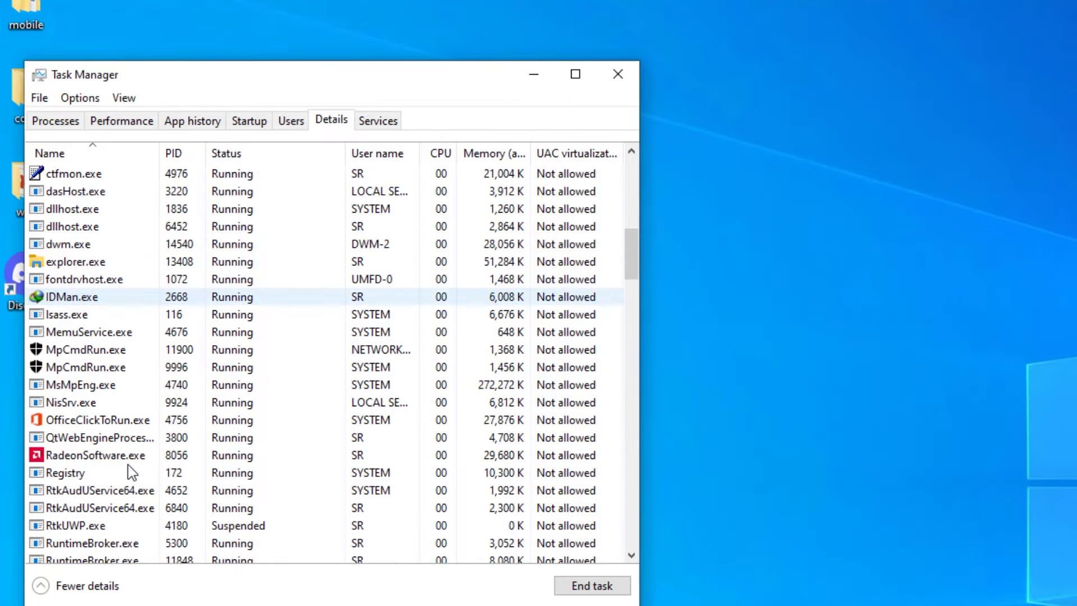
pyautogui.scroll(5, 128, 465)
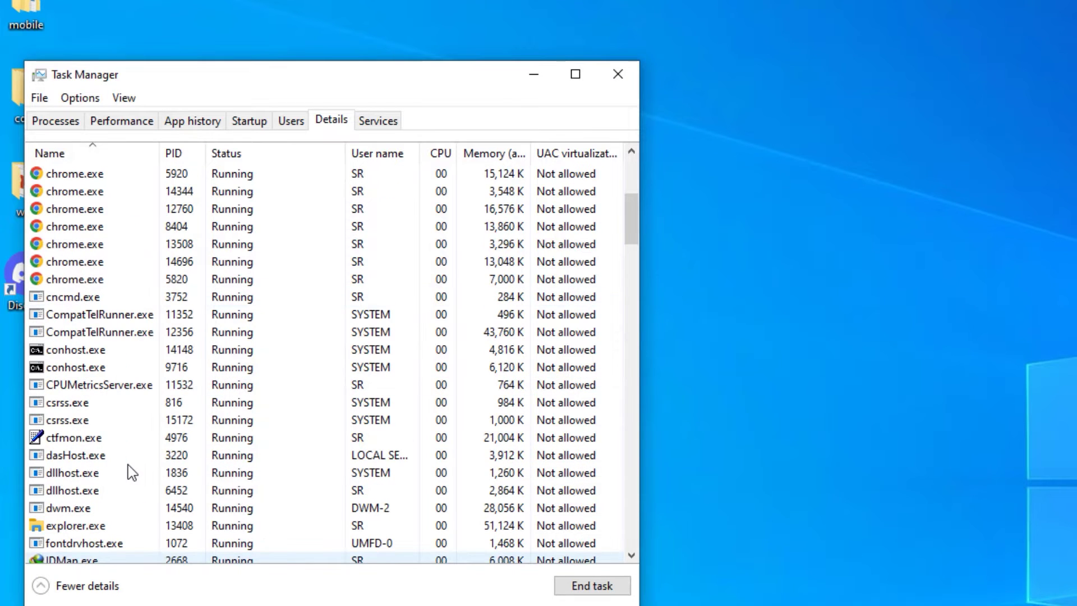
pyautogui.scroll(-7, 128, 465)
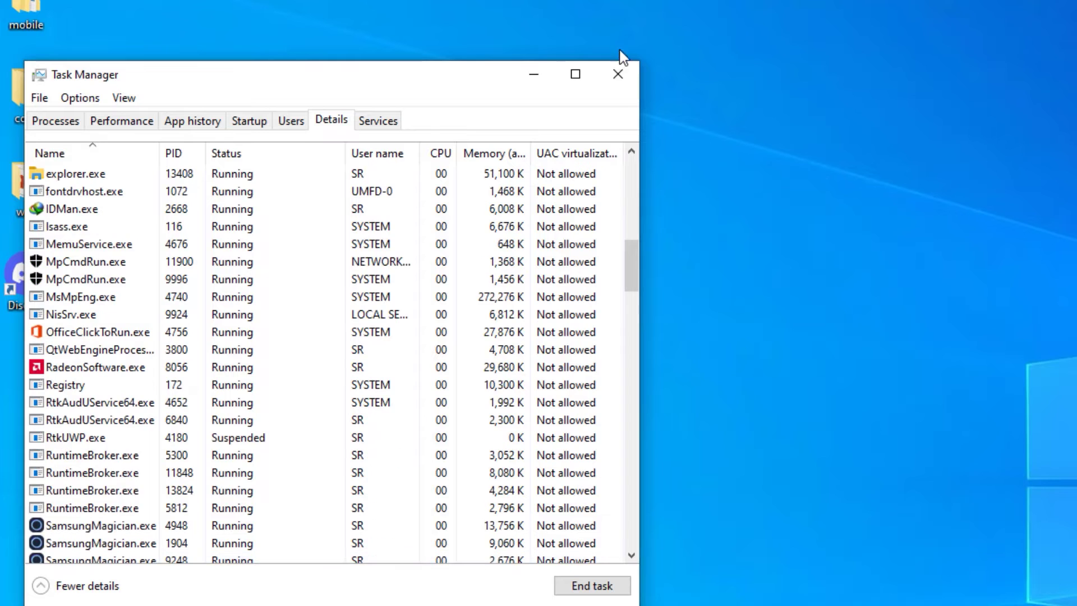
pyautogui.click(618, 76)
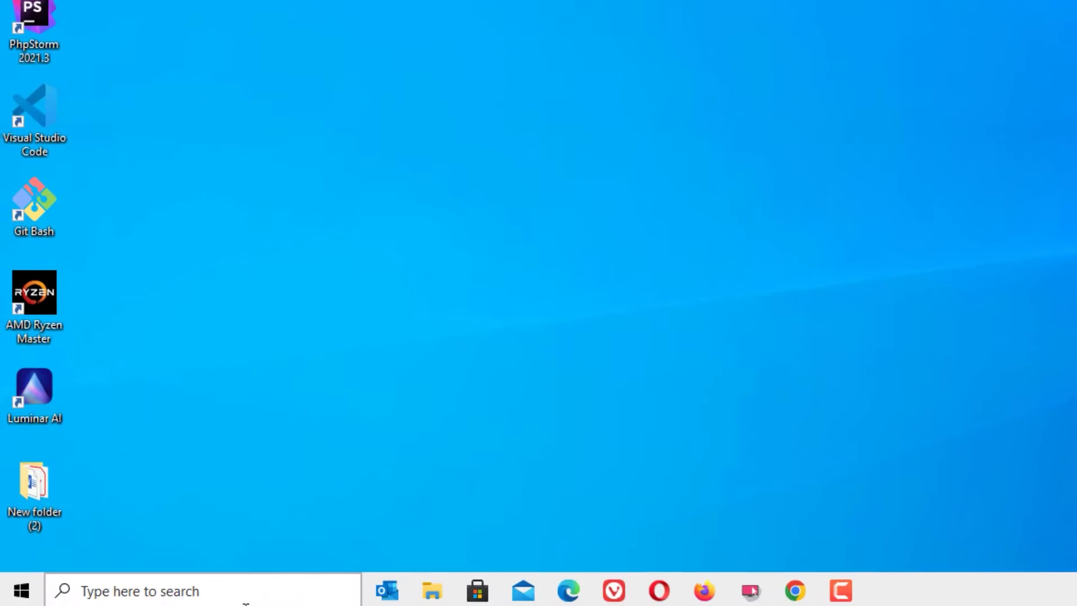
# Open Control Panel in Category view and go to Uninstall a program
pyautogui.click(247, 599)
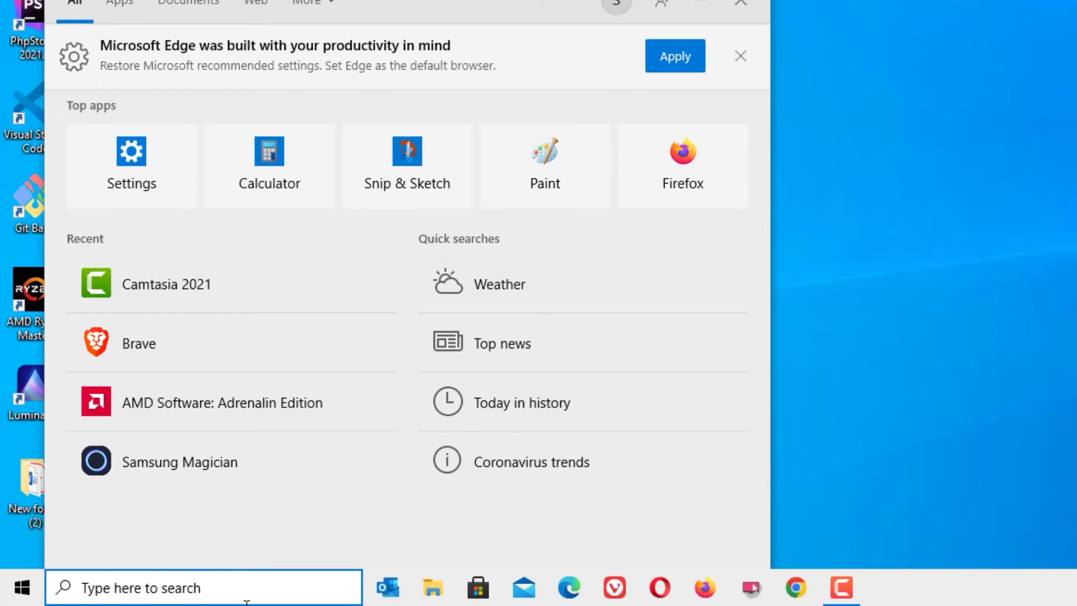
pyautogui.write('cont')
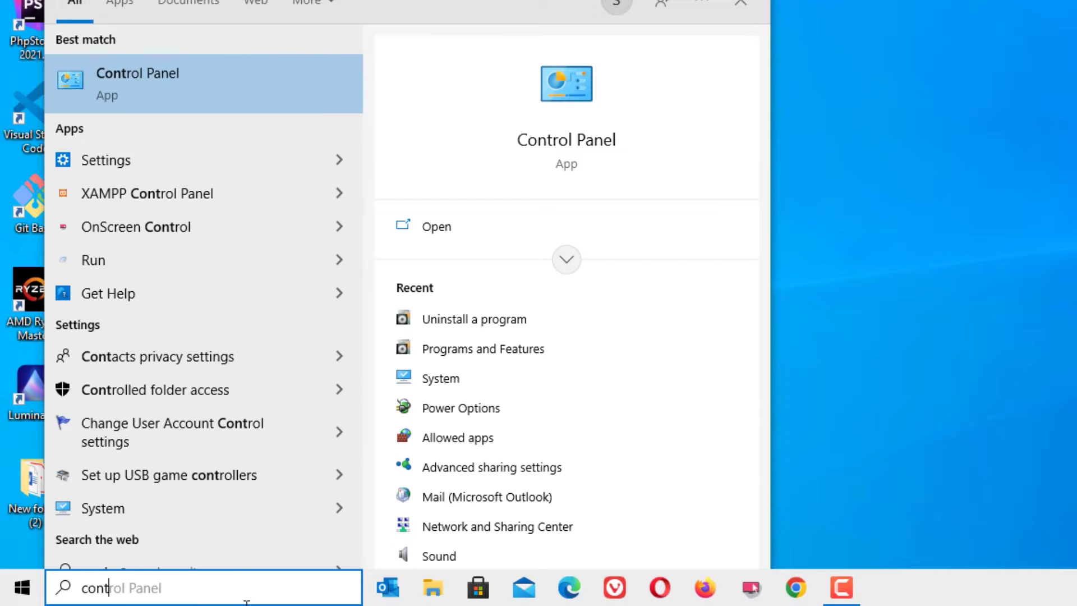
pyautogui.click(214, 109)
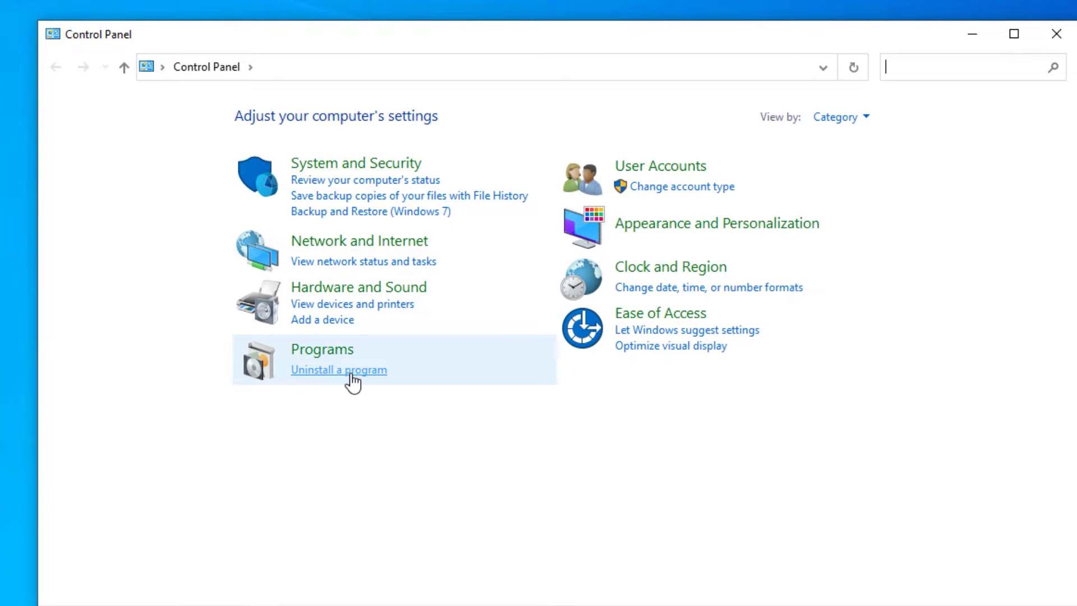
pyautogui.click(866, 117)
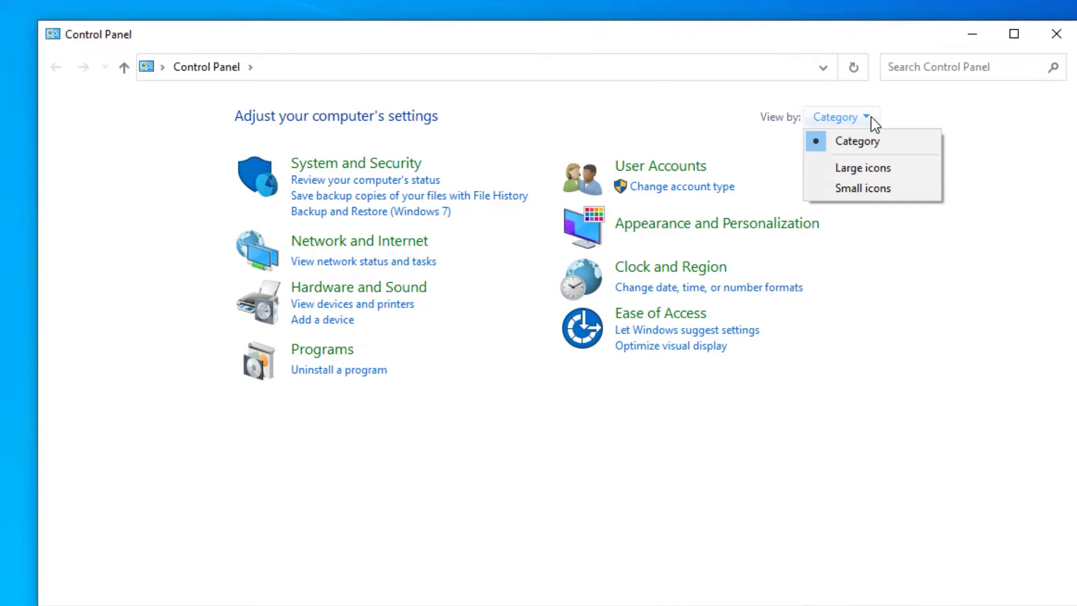
pyautogui.click(854, 144)
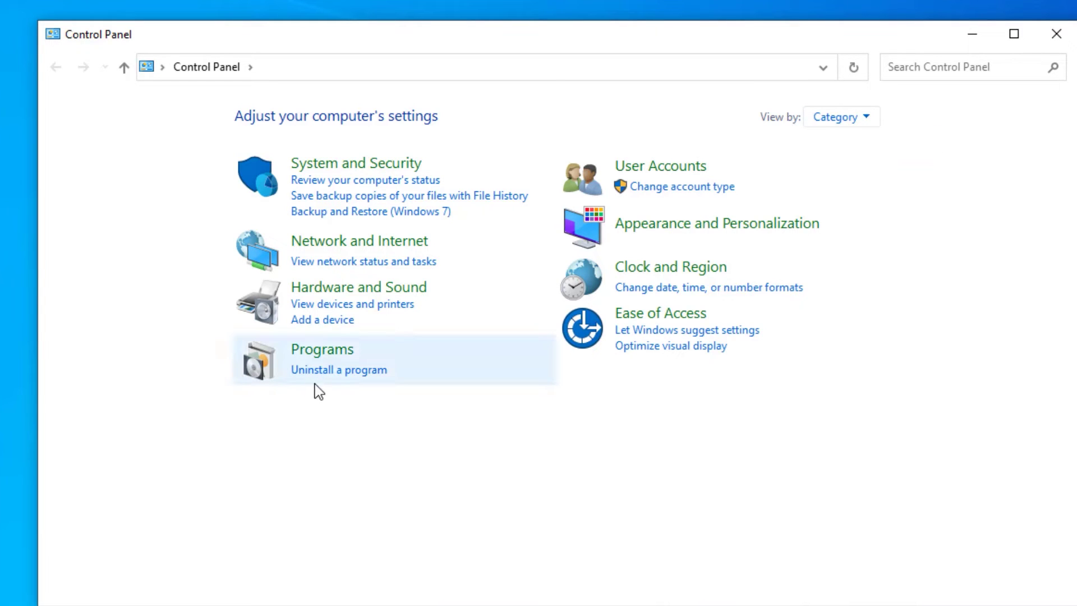
pyautogui.click(332, 373)
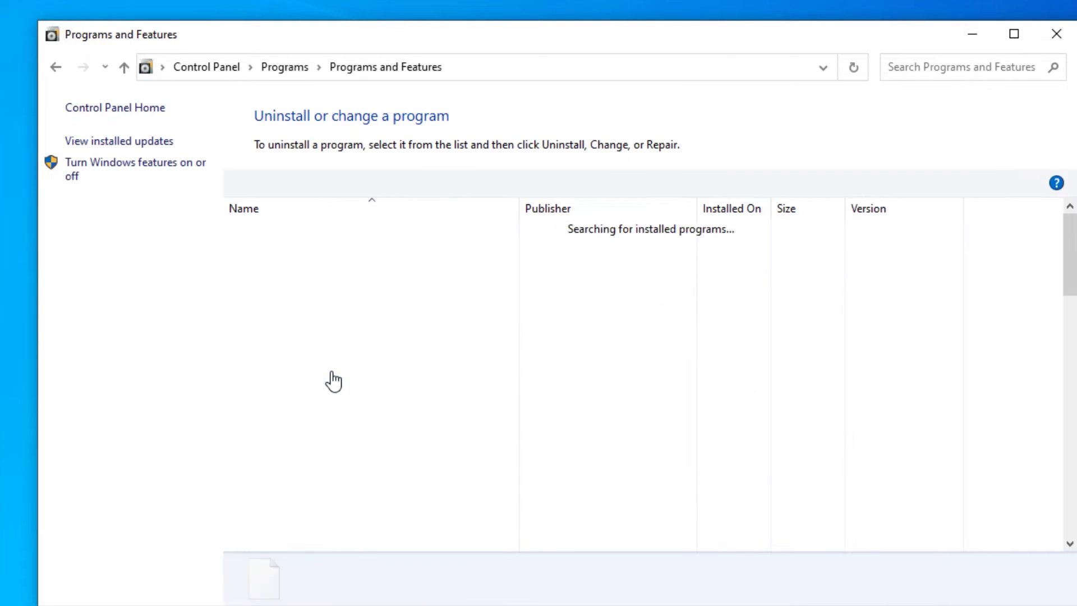
# Uninstall Discord, confirm it was removed, and close the programs list
pyautogui.scroll(-5, 333, 379)
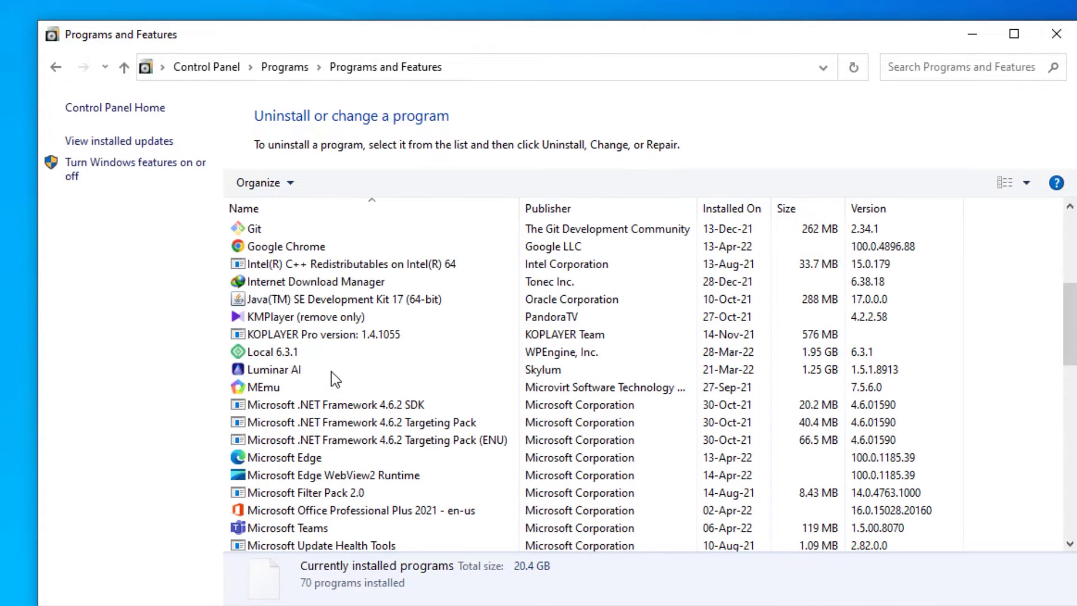
pyautogui.scroll(3, 298, 387)
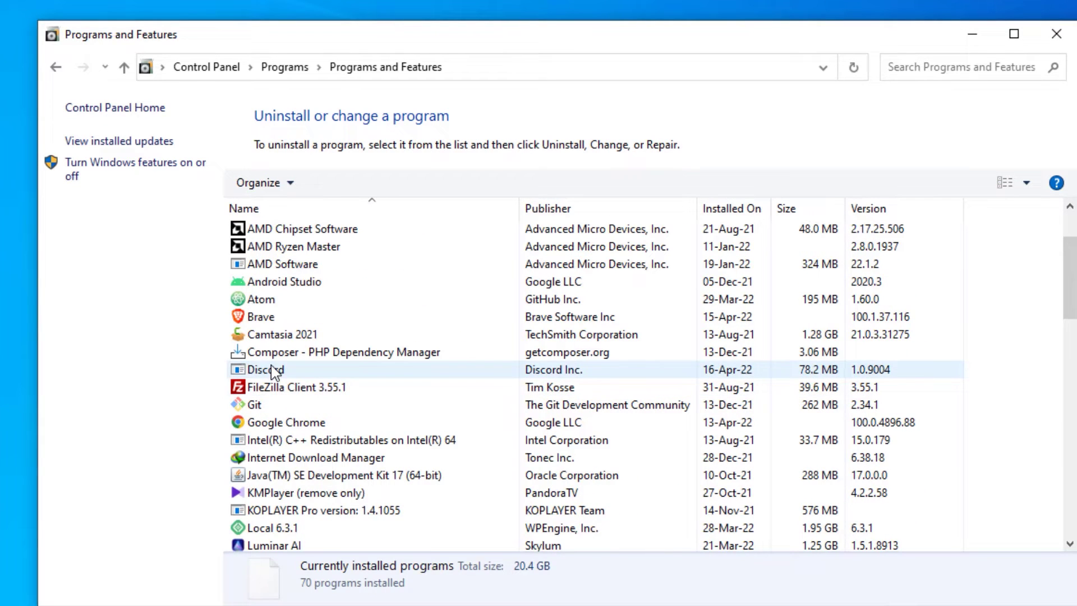
pyautogui.rightClick(273, 369)
pyautogui.click(325, 380)
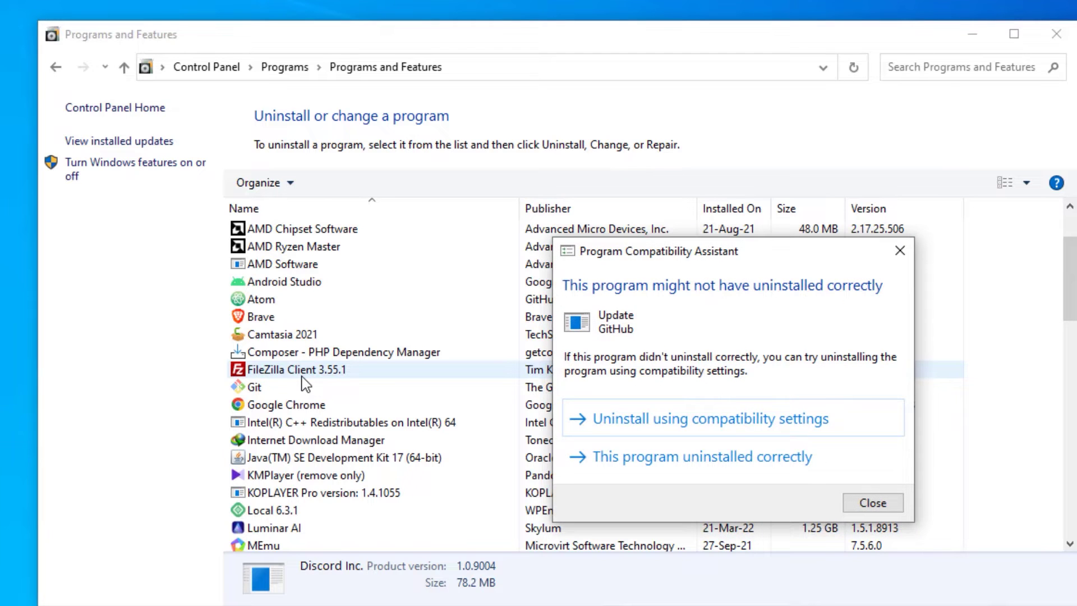
pyautogui.click(578, 454)
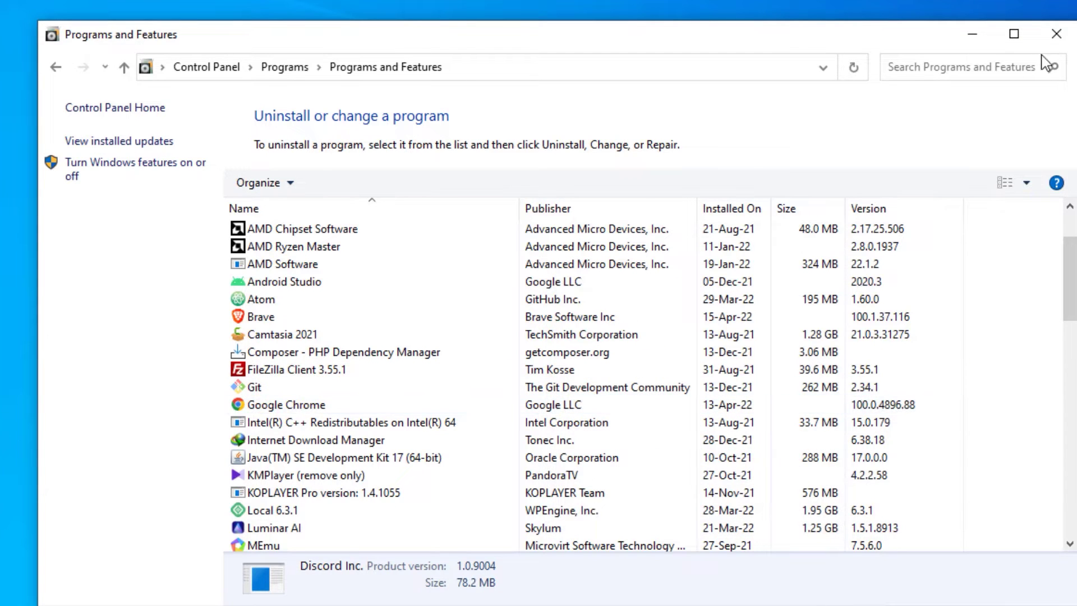
pyautogui.click(1057, 34)
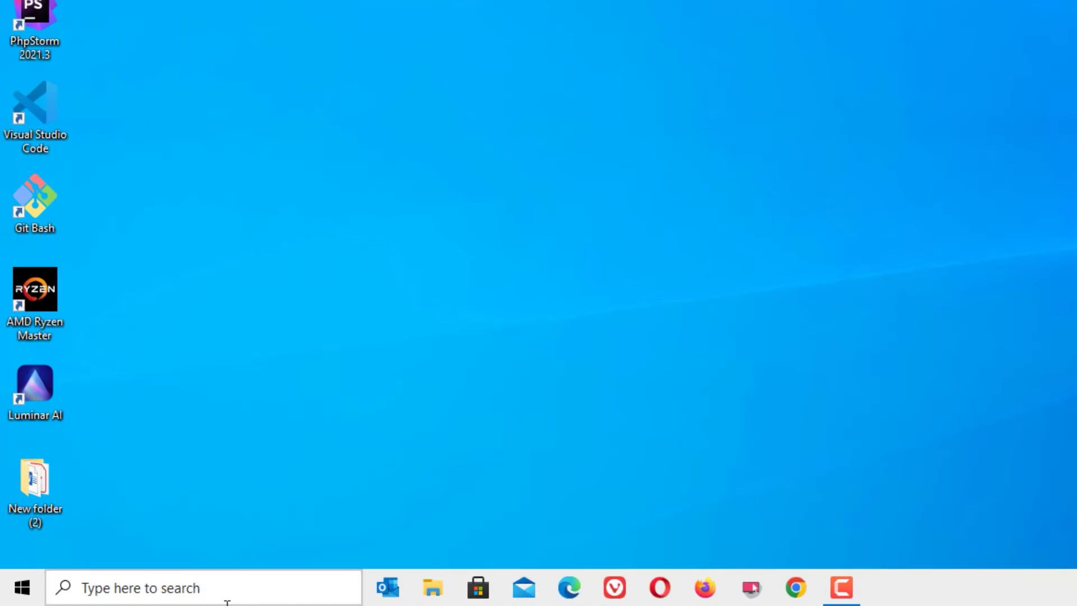
# Run 'gpupdate /force' in a Command Prompt opened as administrator
pyautogui.click(226, 597)
pyautogui.write('cmd')
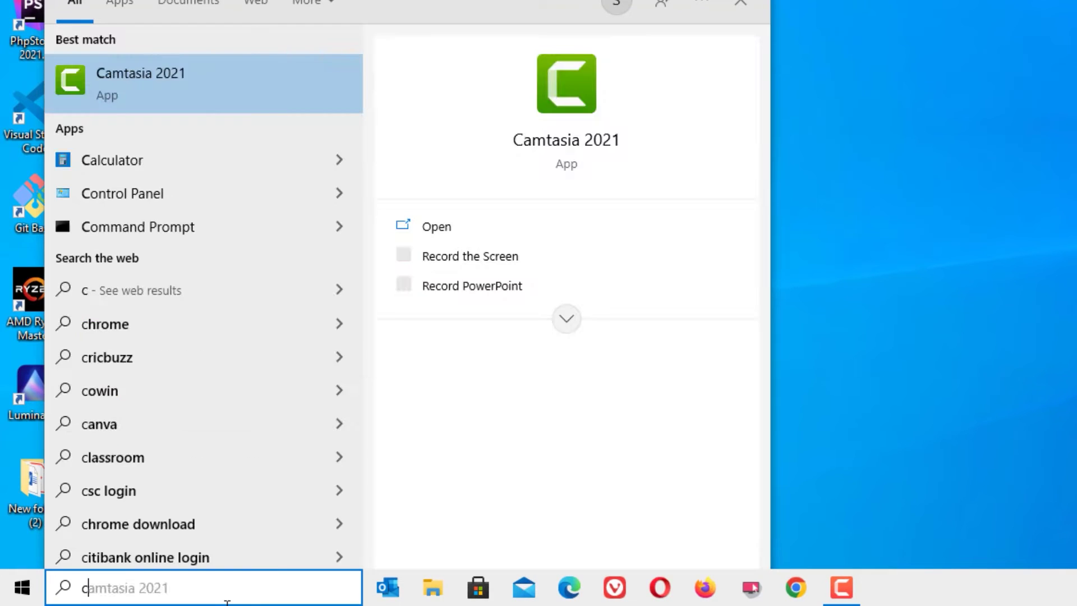
pyautogui.rightClick(156, 91)
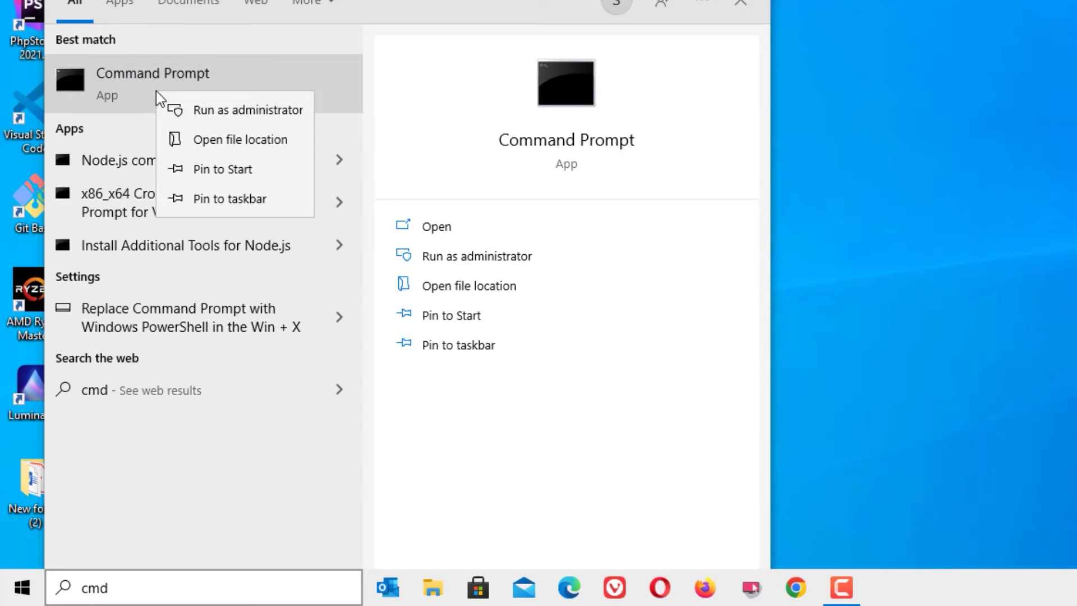
pyautogui.click(221, 115)
pyautogui.click(301, 164)
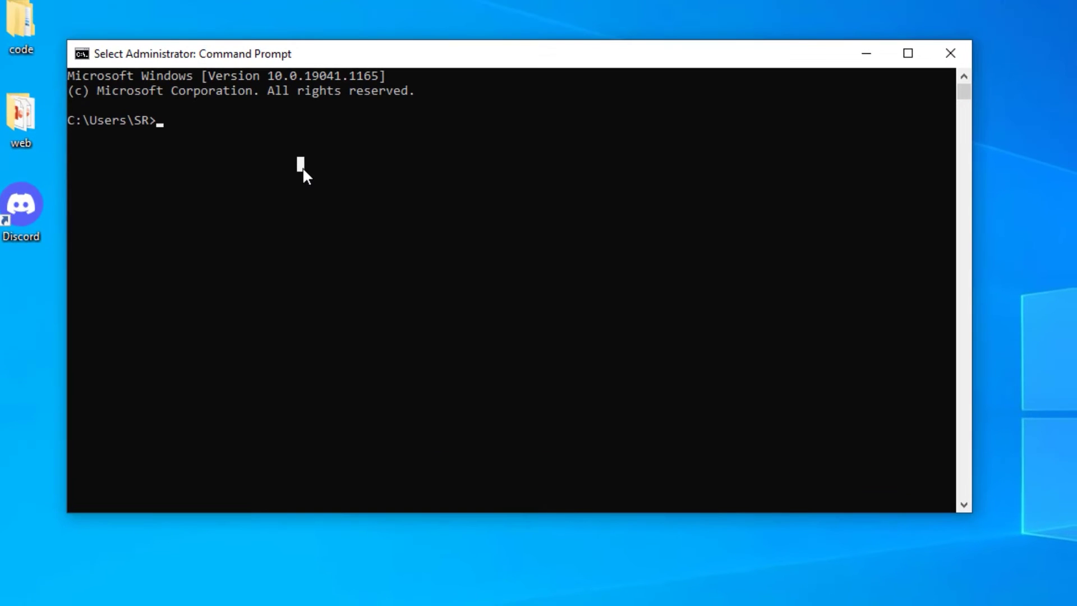
pyautogui.write('gpupdate /for')
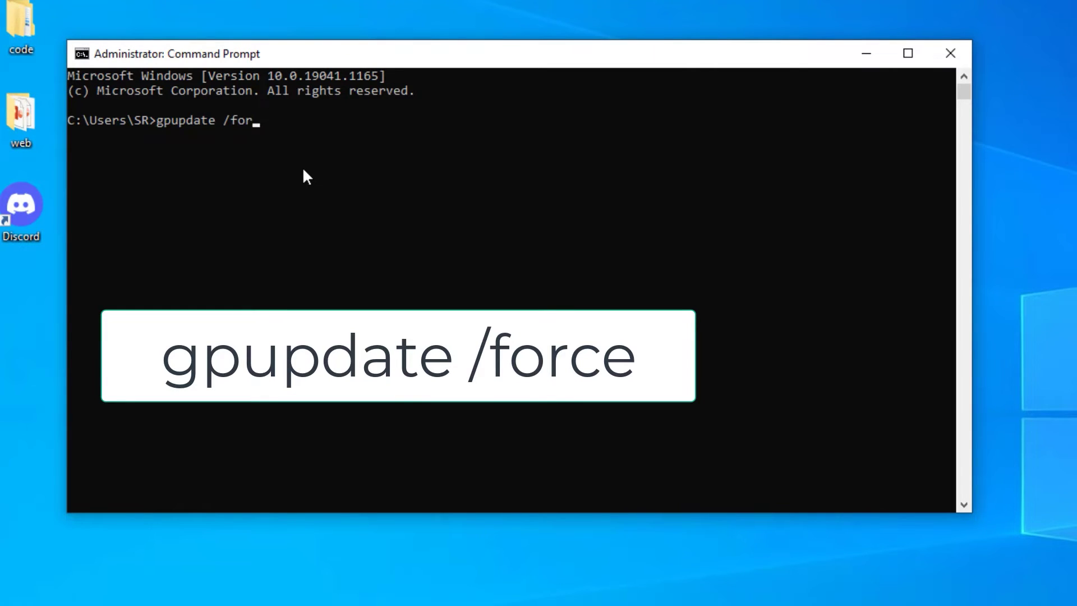
pyautogui.write('ce')
pyautogui.press('Return')
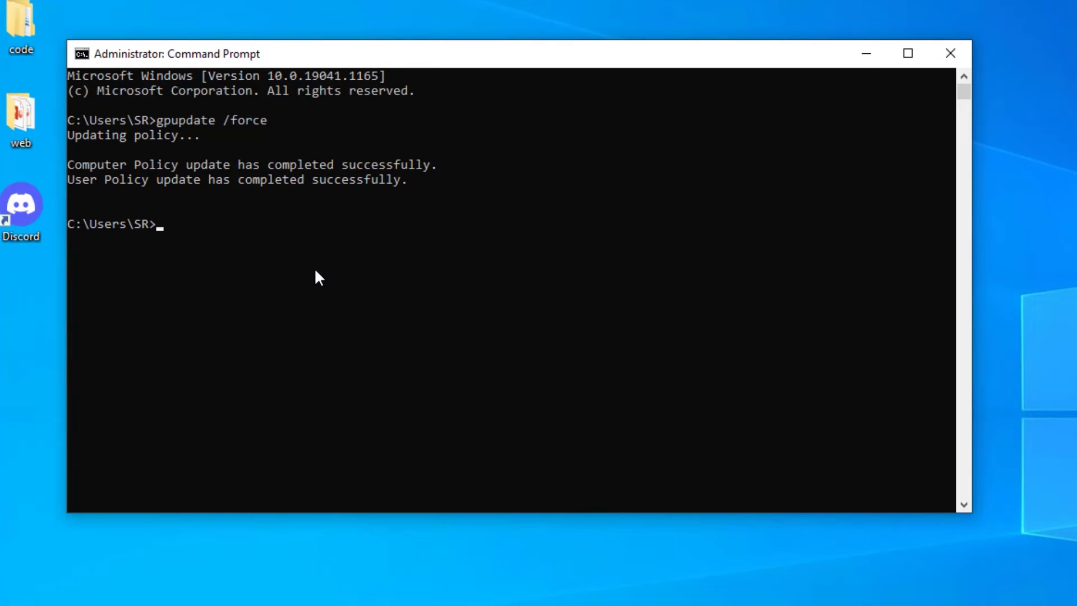
# Close Command Prompt and open the AppData Roaming folder by running %appdata%
pyautogui.click(946, 59)
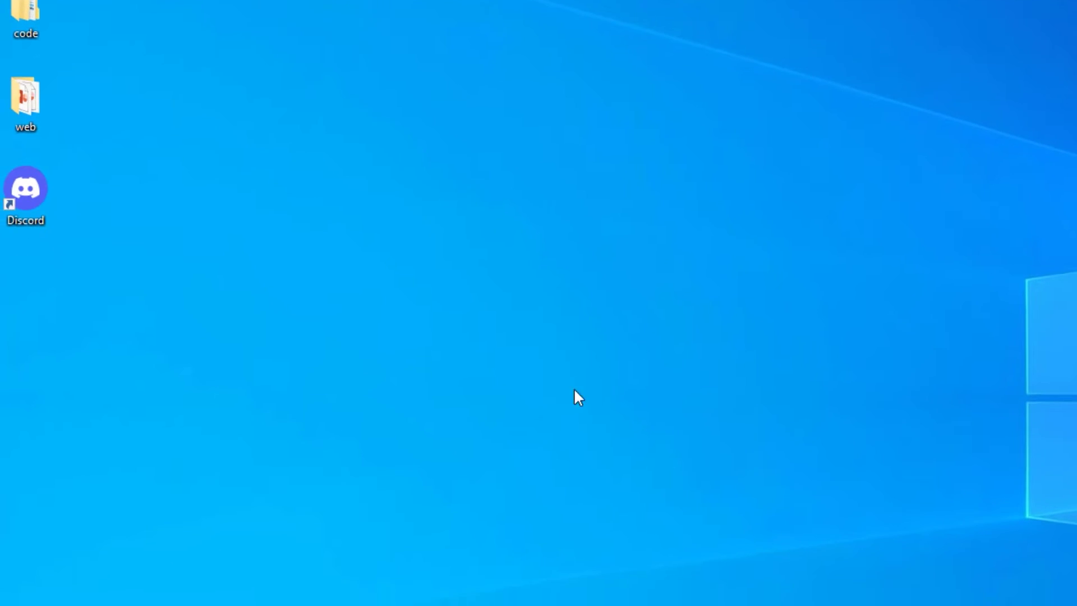
pyautogui.click(253, 598)
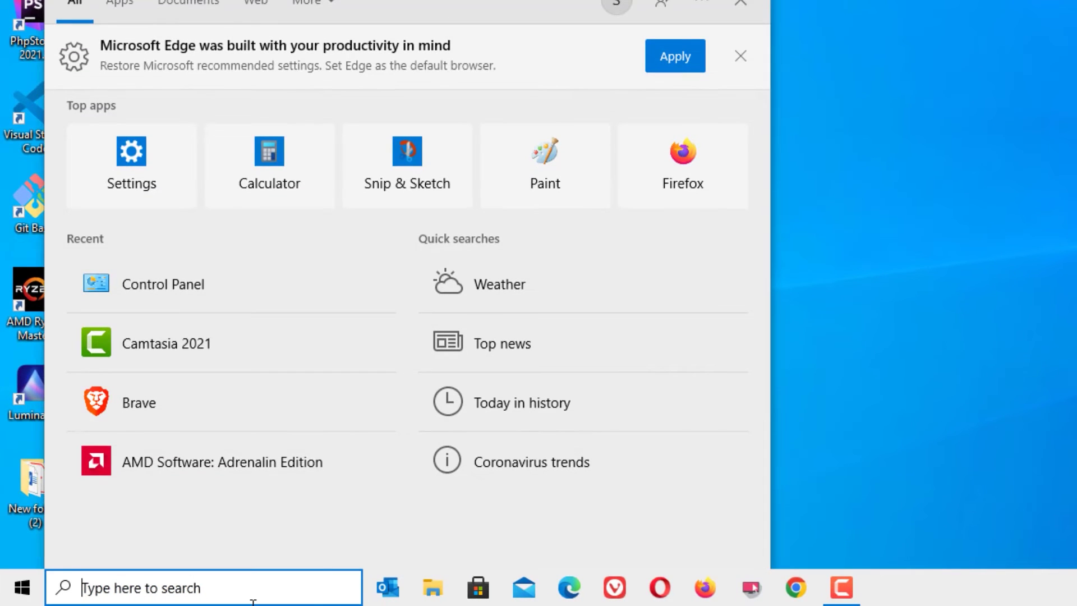
pyautogui.write('run')
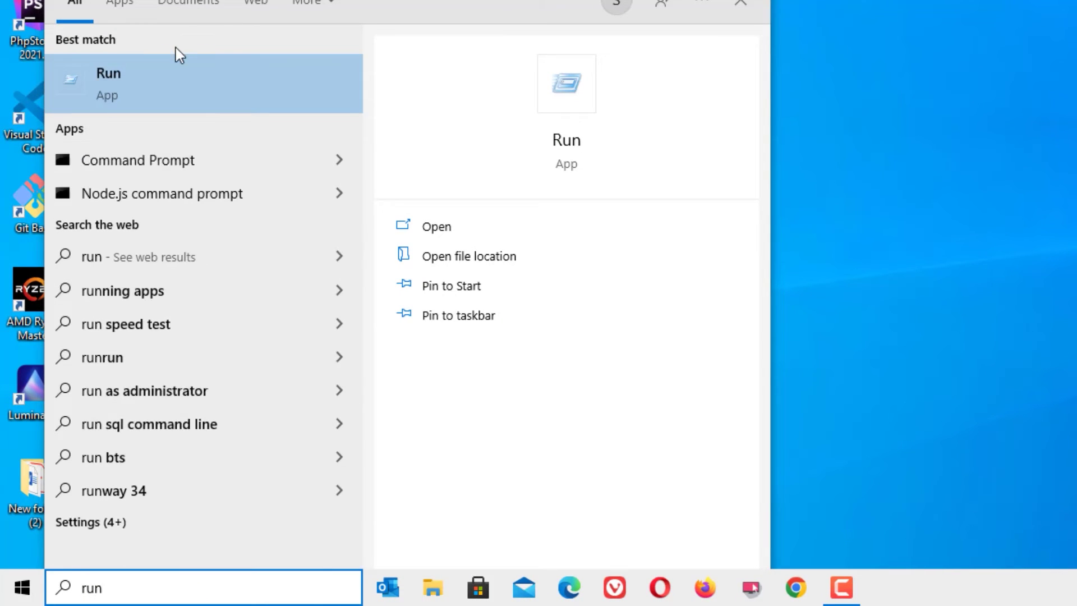
pyautogui.click(176, 94)
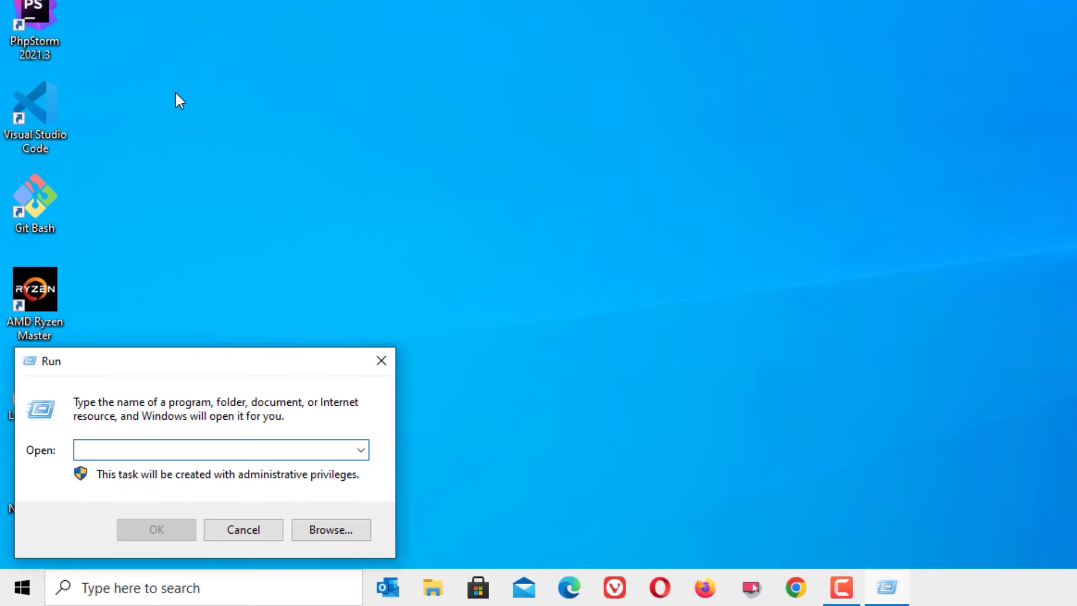
pyautogui.write('%appdata%')
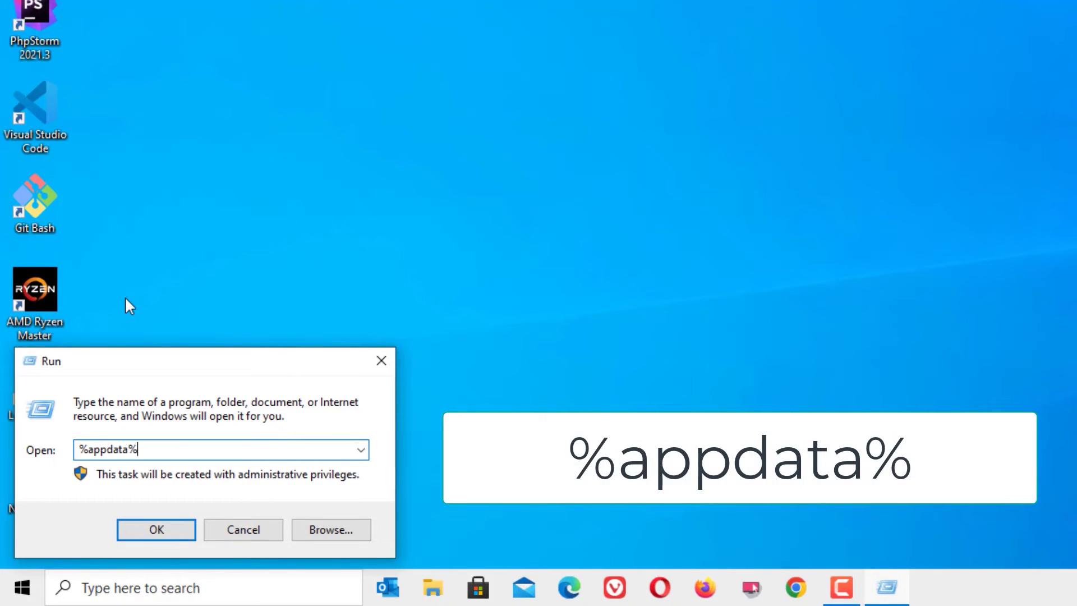
pyautogui.press('Return')
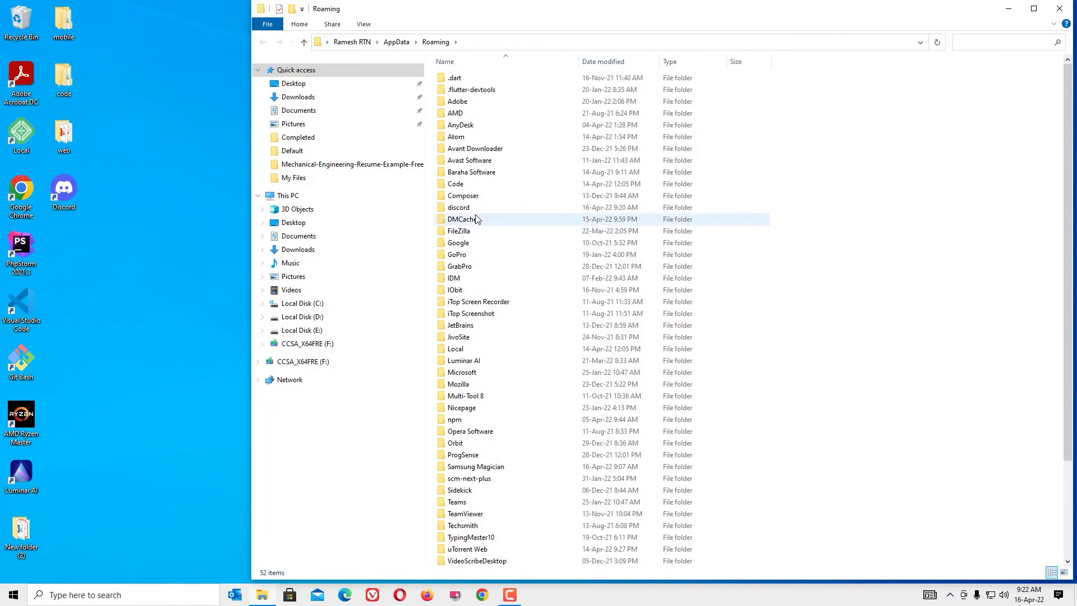
# Delete the discord folder from Roaming and close the Explorer window
pyautogui.rightClick(459, 208)
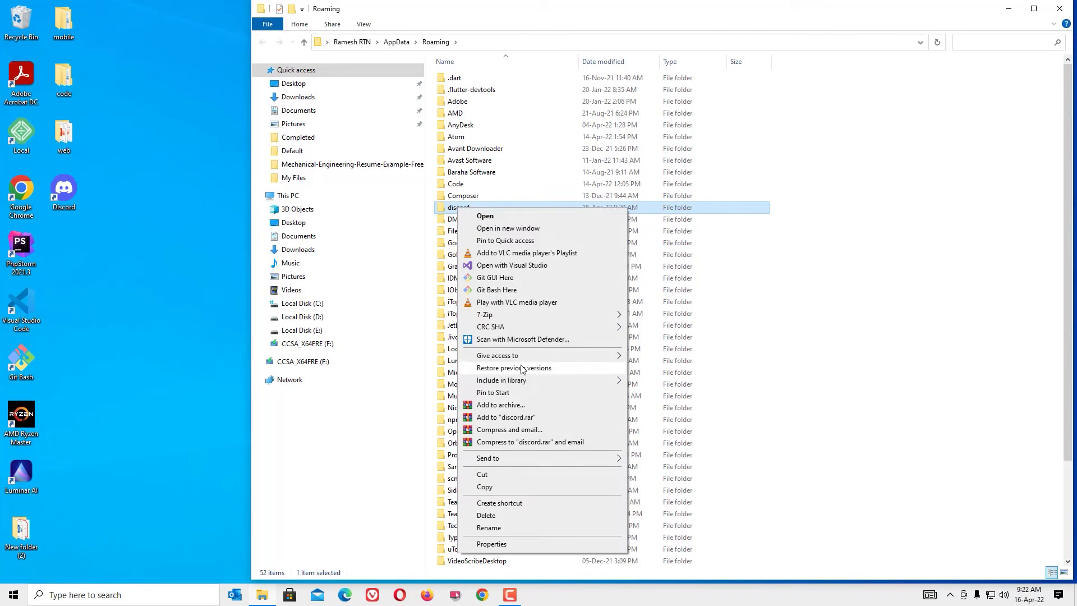
pyautogui.click(522, 515)
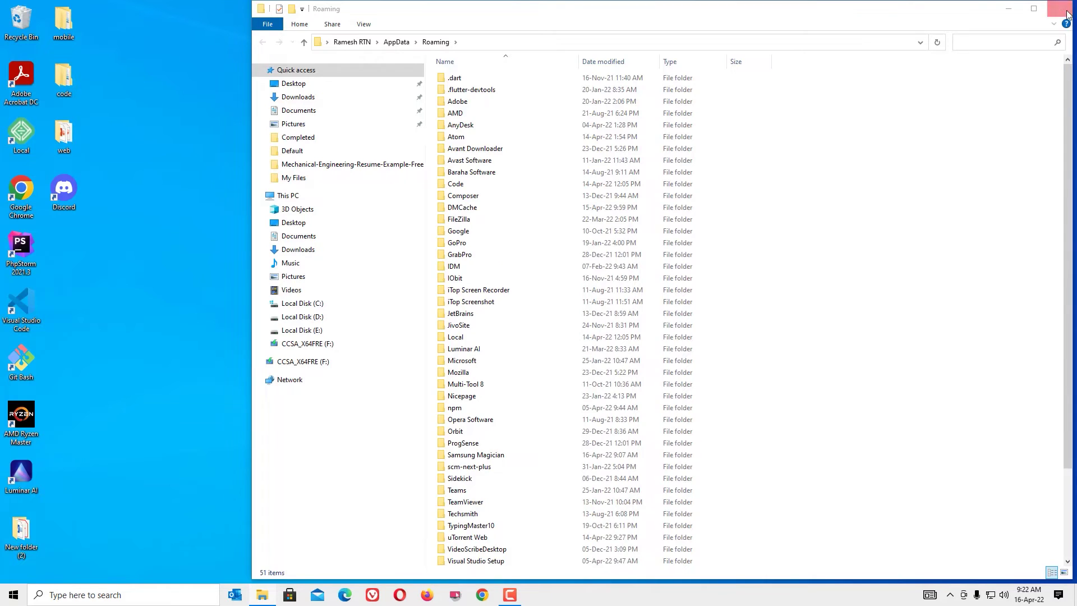
pyautogui.click(1069, 9)
pyautogui.click(168, 595)
# Open the AppData Local folder by running %localappdata%
pyautogui.write('run')
pyautogui.press('Return')
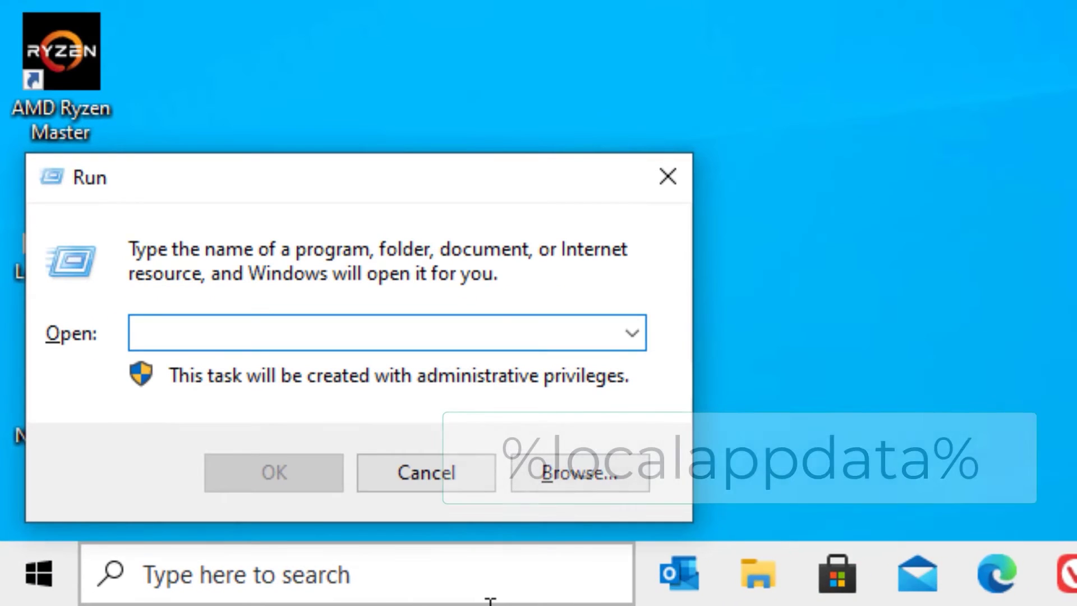
pyautogui.write('%l')
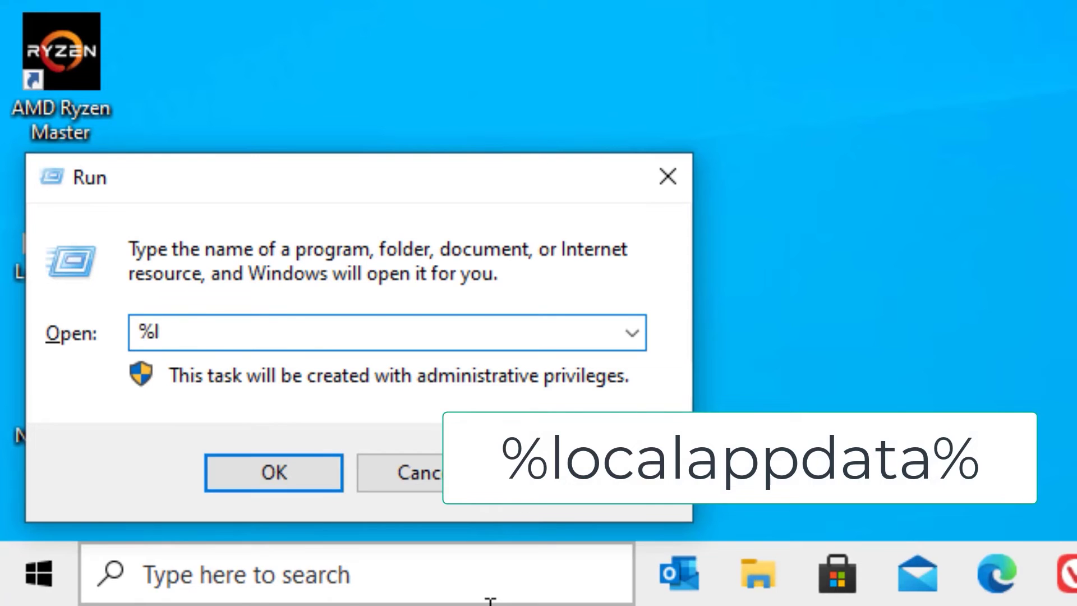
pyautogui.write('ocalappdata%')
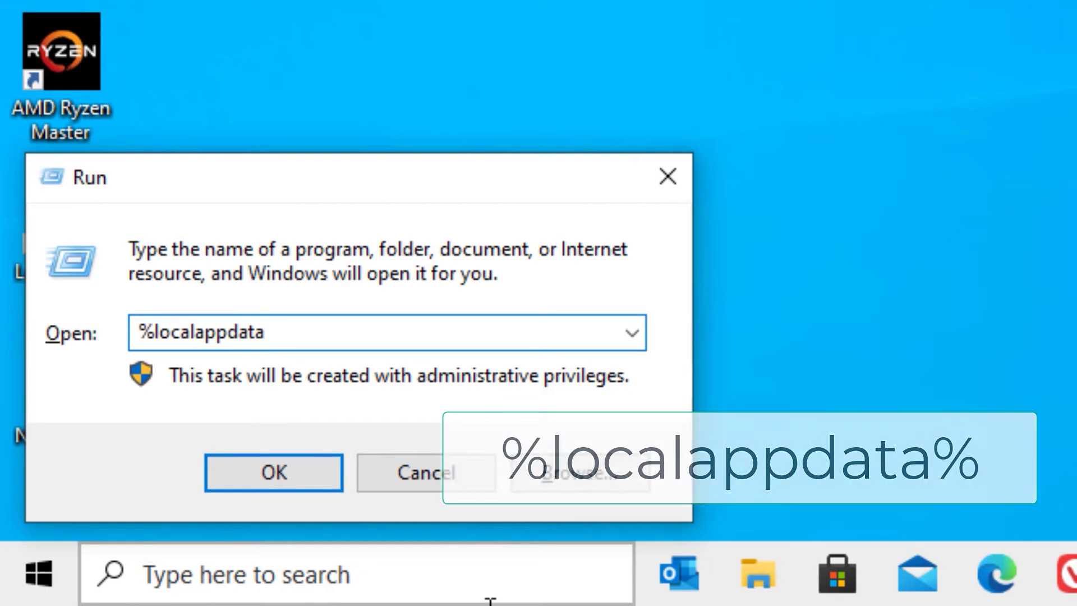
pyautogui.hotkey('ctrl', 'a')
pyautogui.press('Return')
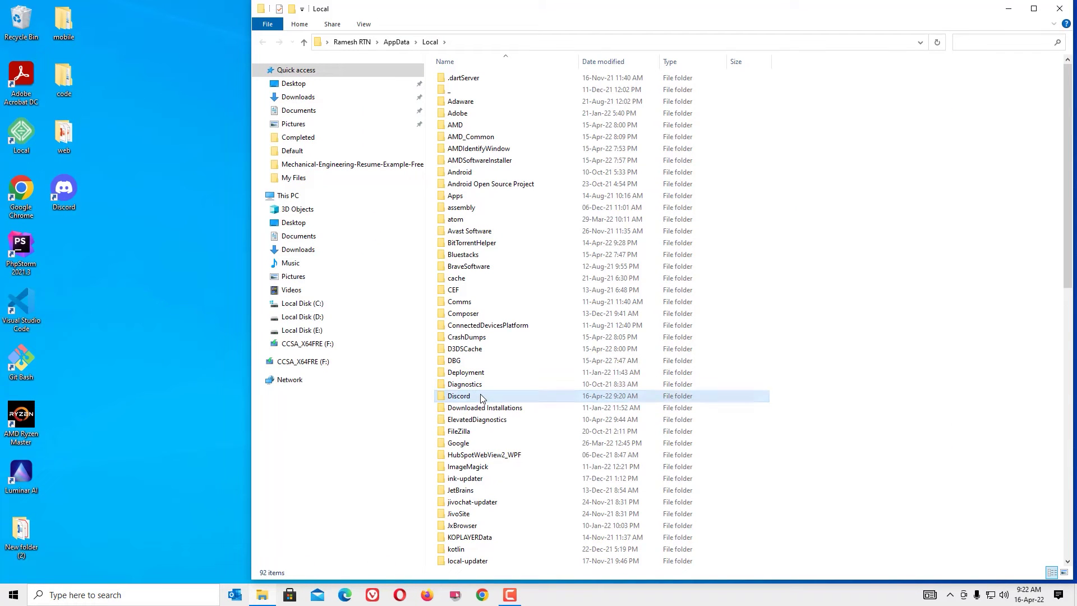
# Delete the Discord folder from Local and close the Explorer window
pyautogui.rightClick(481, 395)
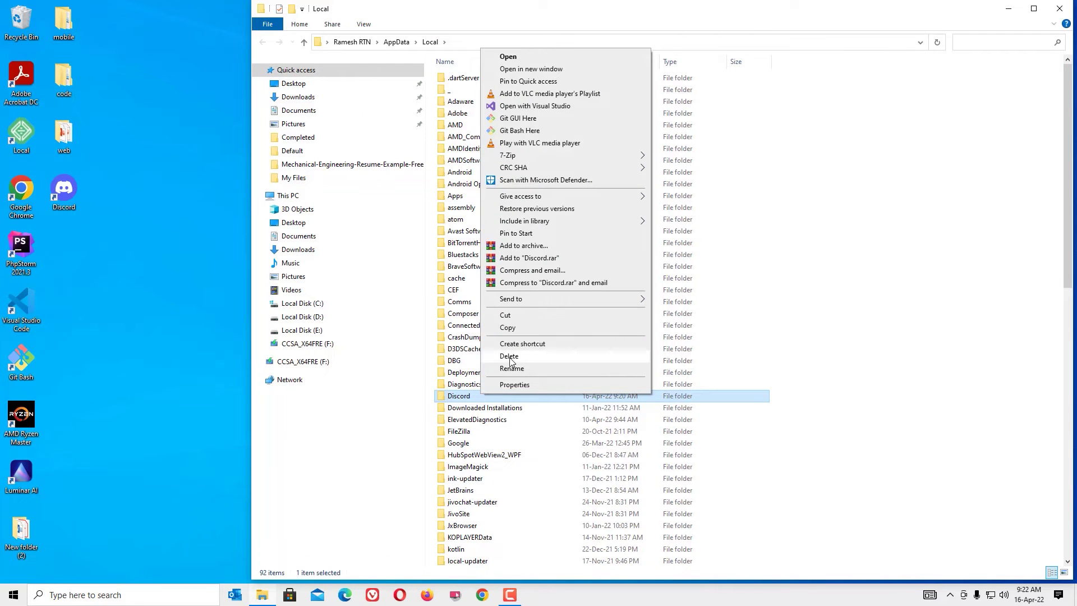
pyautogui.click(509, 356)
pyautogui.click(1059, 8)
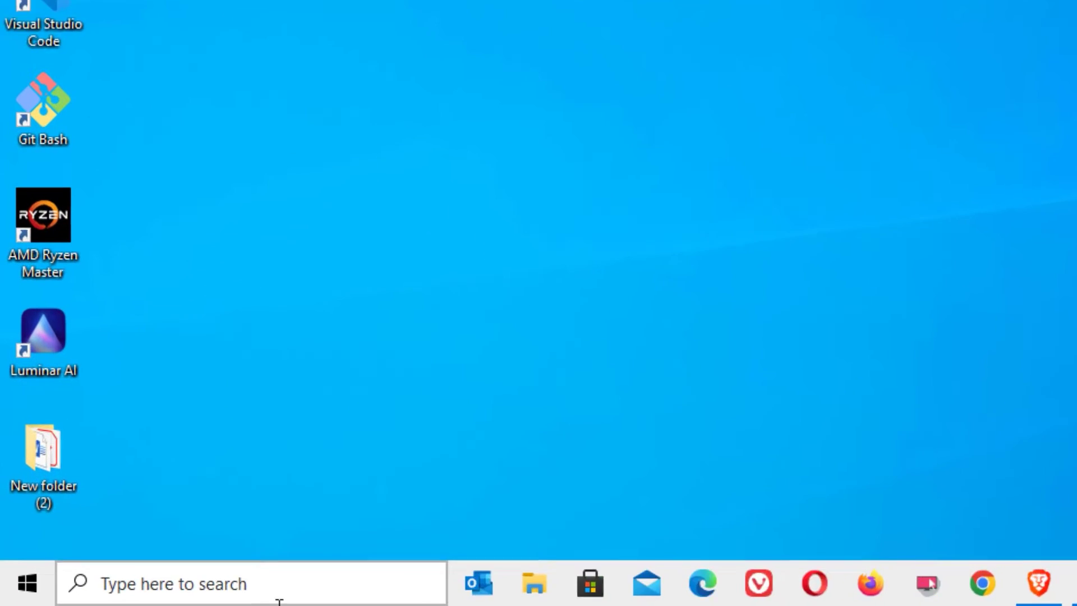
# Run services.msc and open the Quality Windows Audio Video Experience service's properties
pyautogui.click(279, 600)
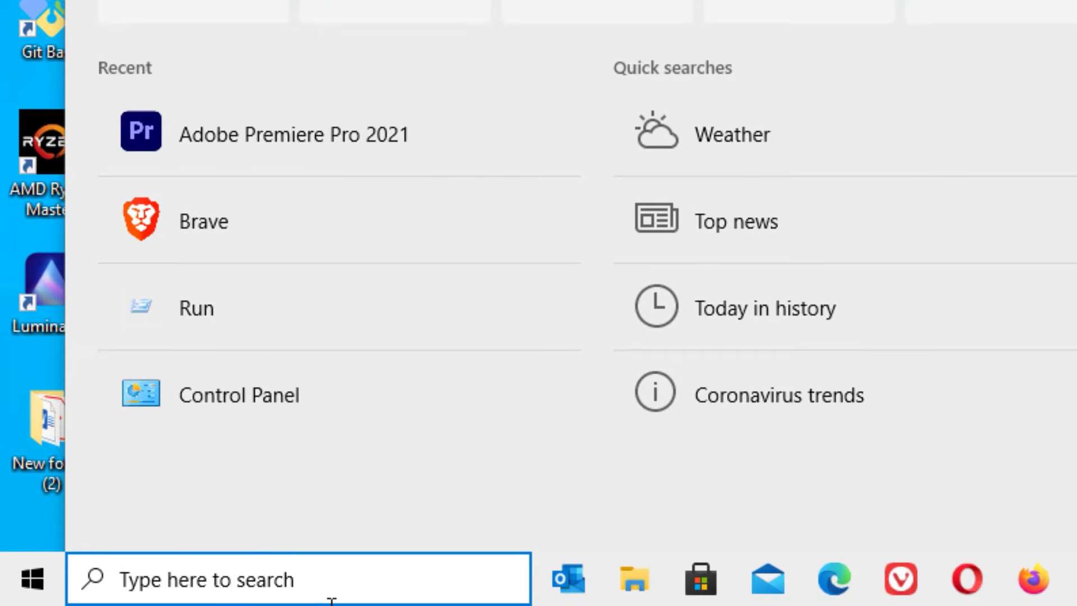
pyautogui.write('run')
pyautogui.press('Return')
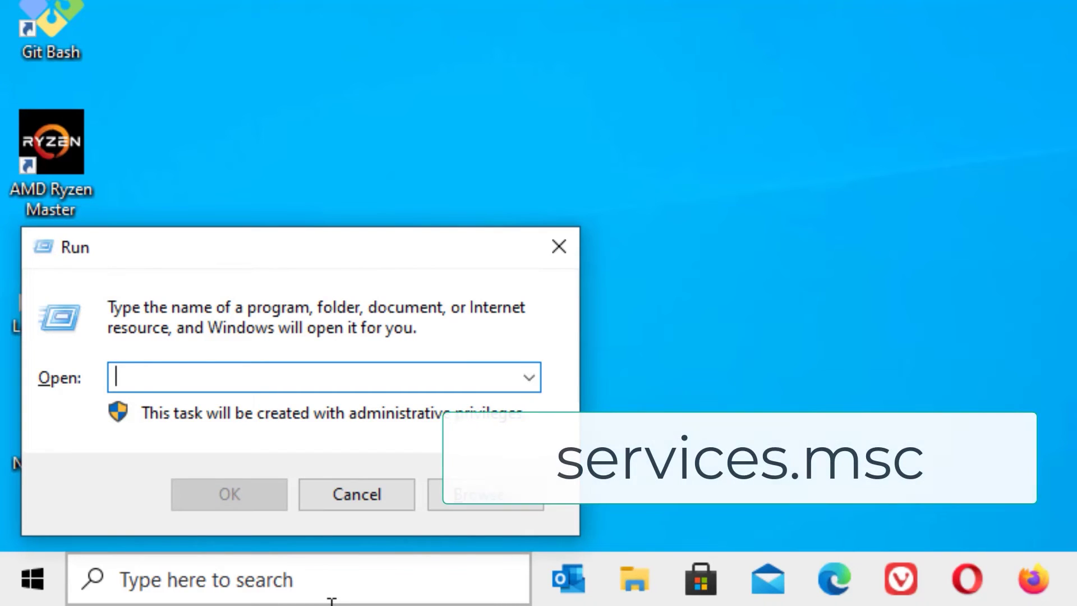
pyautogui.write('services.msc')
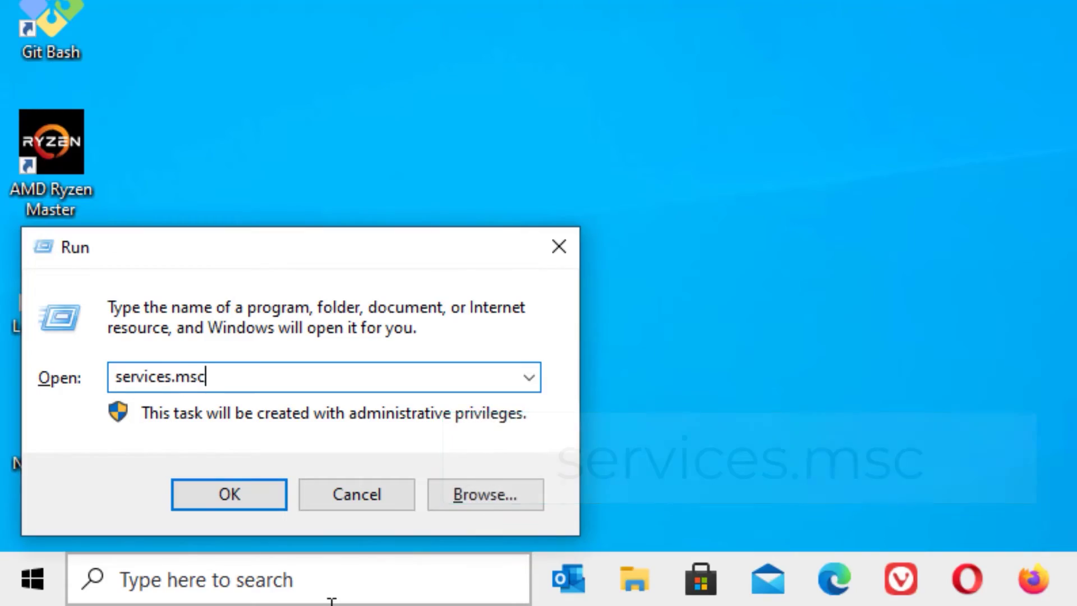
pyautogui.press('Return')
pyautogui.scroll(-20, 263, 334)
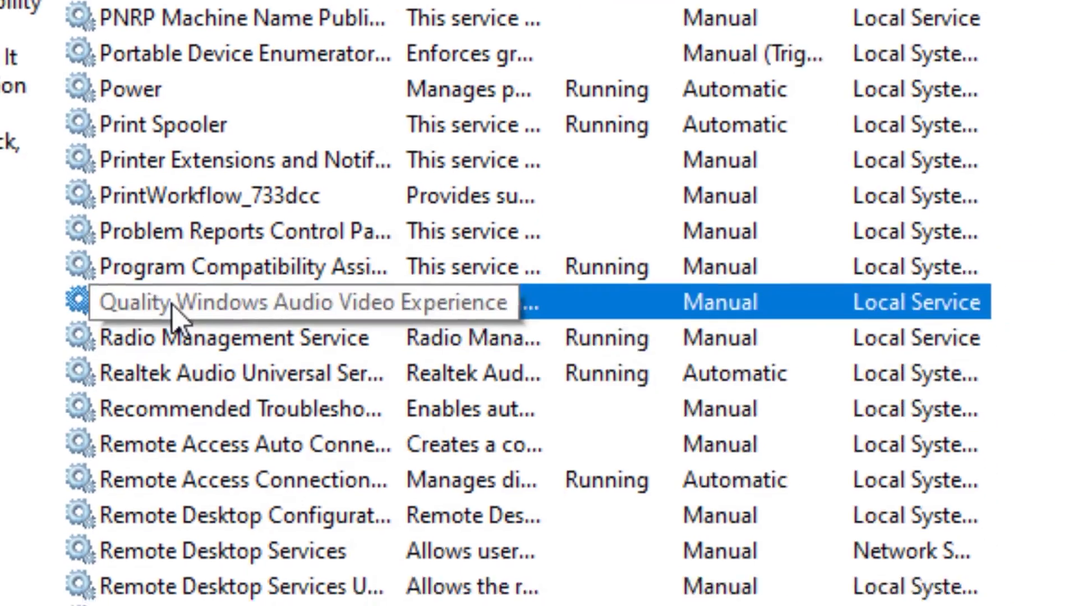
pyautogui.rightClick(188, 333)
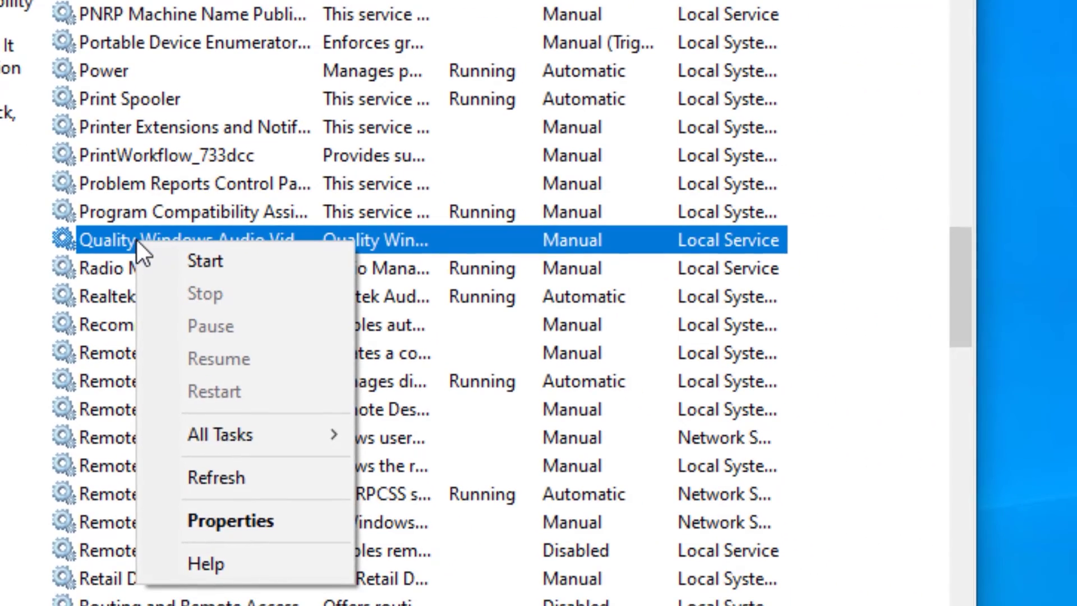
pyautogui.click(289, 521)
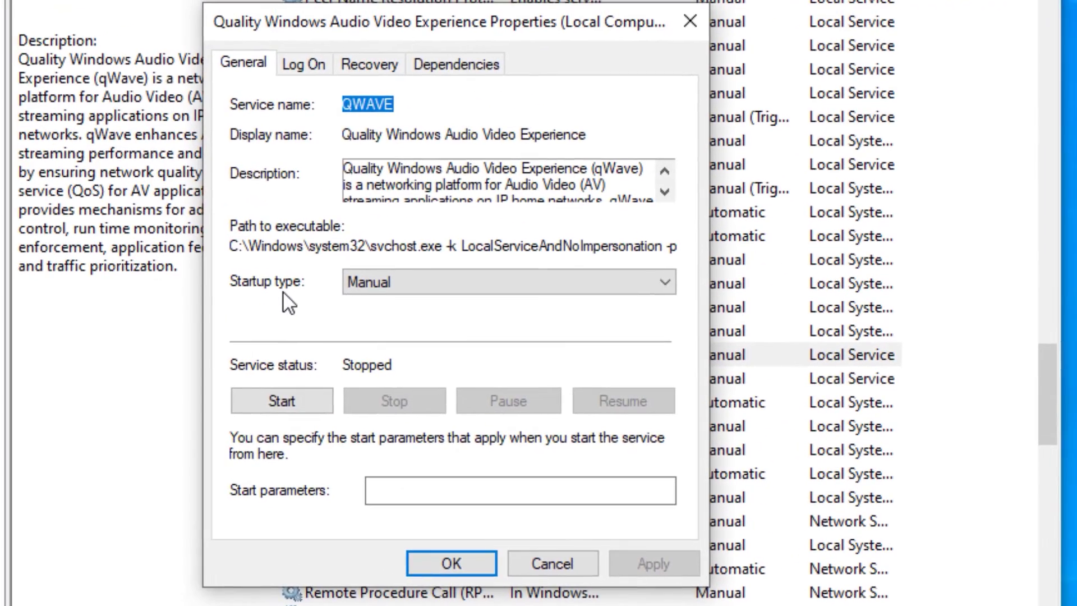
# Set QWAVE startup type to Automatic, start the service, apply, and close Services
pyautogui.click(406, 287)
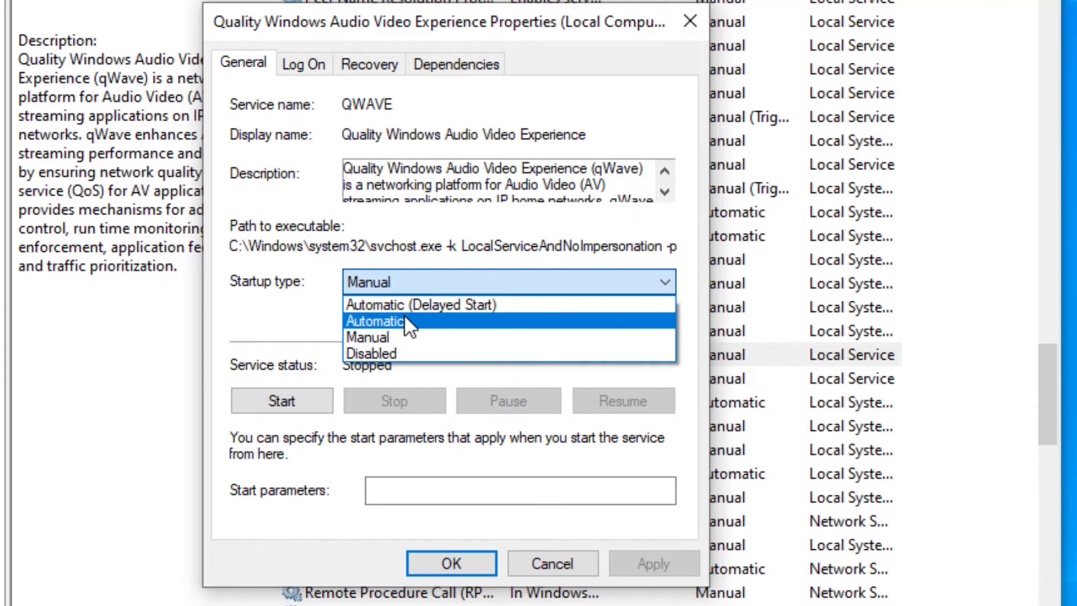
pyautogui.click(405, 319)
pyautogui.click(297, 400)
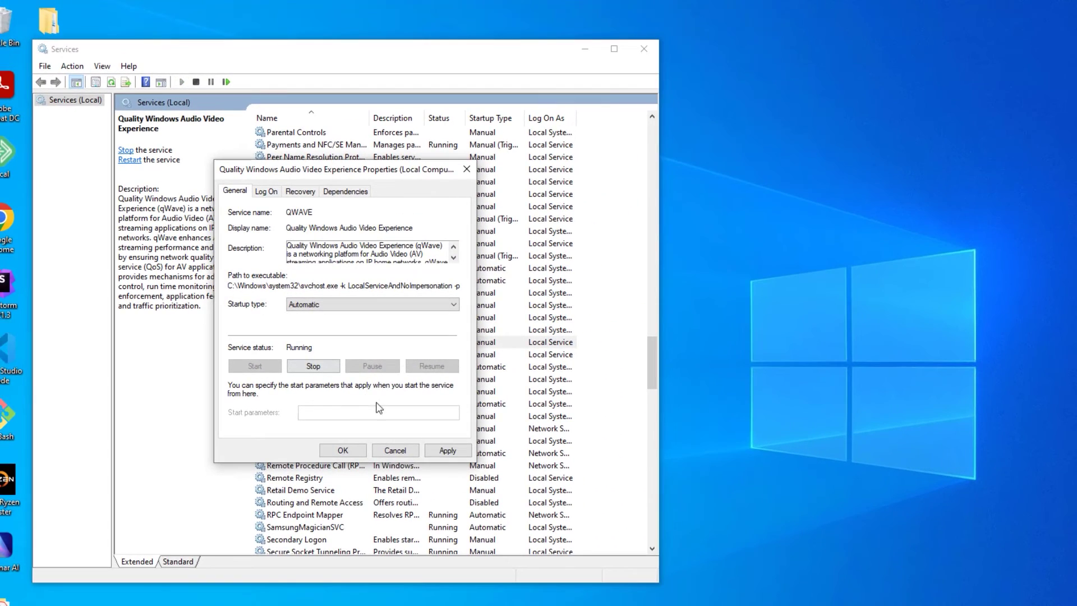
pyautogui.click(445, 452)
pyautogui.click(343, 450)
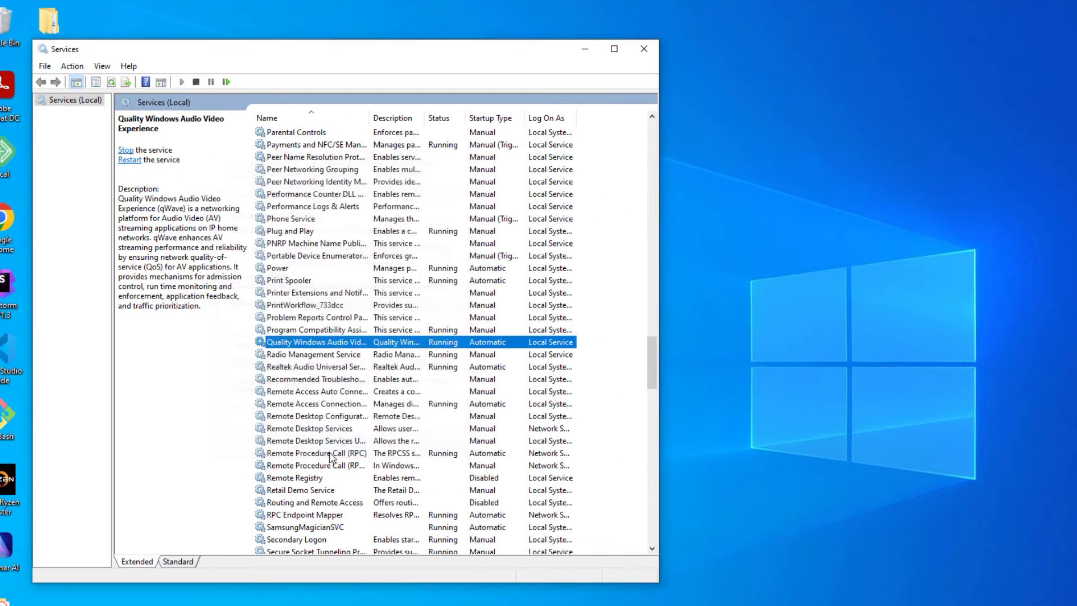
pyautogui.click(644, 49)
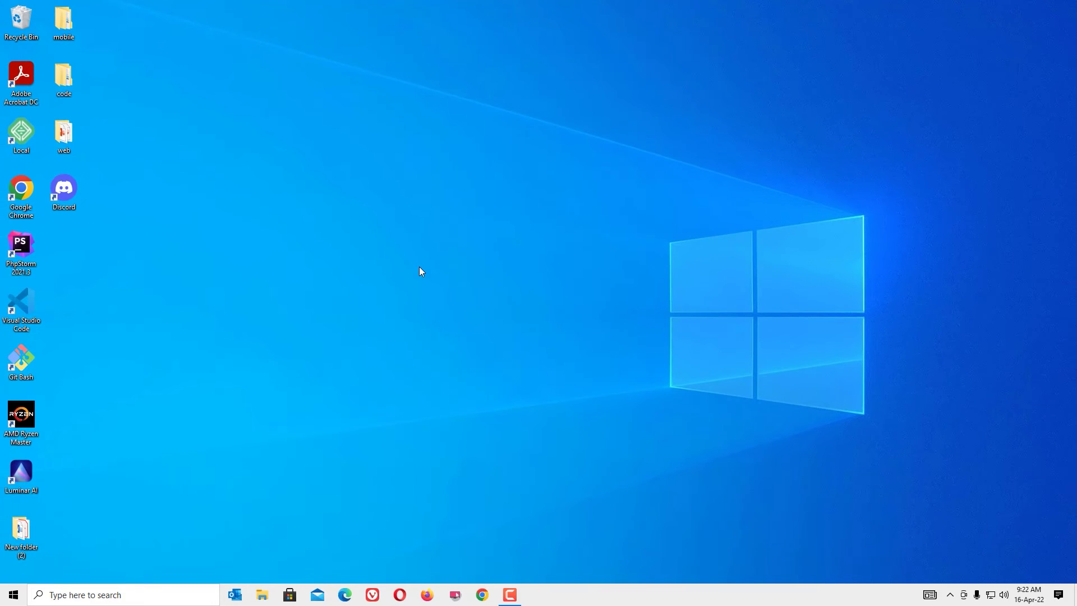
# Search Google for 'discord dow' and download the Windows installer from discord.com/download
pyautogui.click(486, 596)
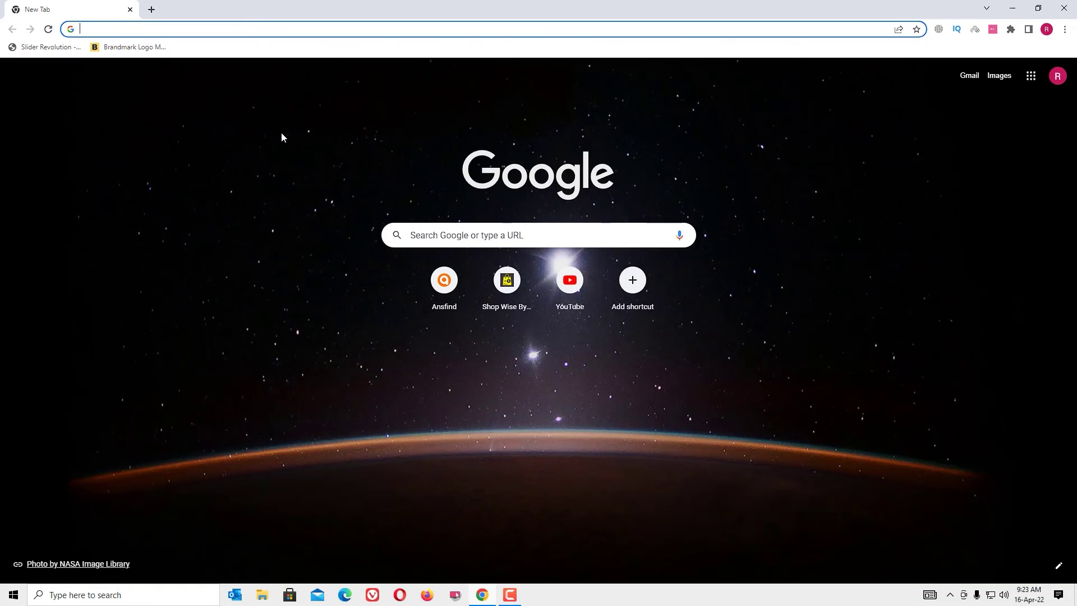
pyautogui.write('discord dow')
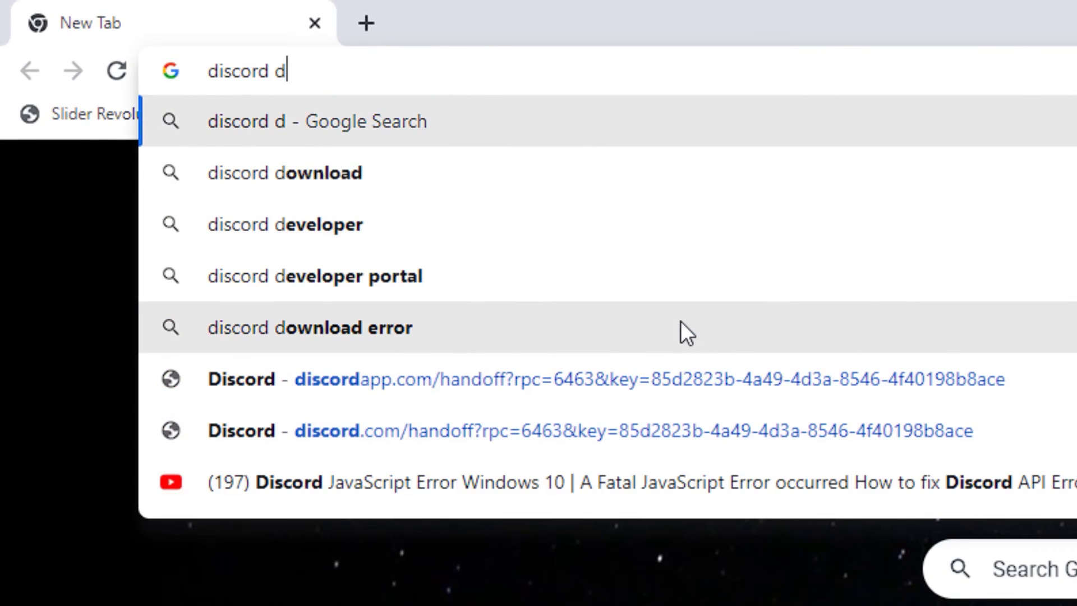
pyautogui.press('Return')
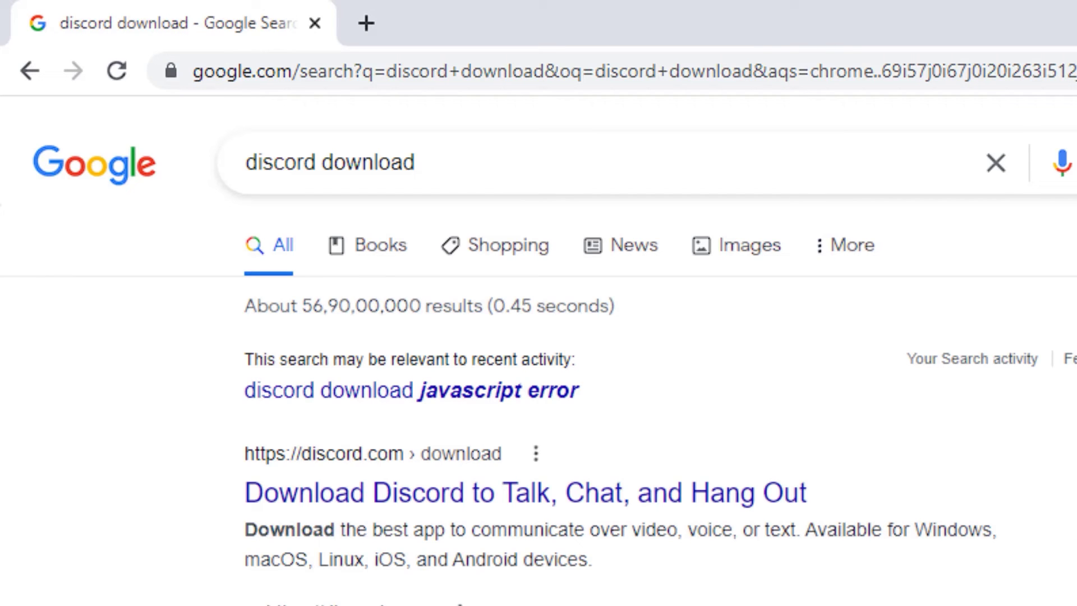
pyautogui.click(508, 494)
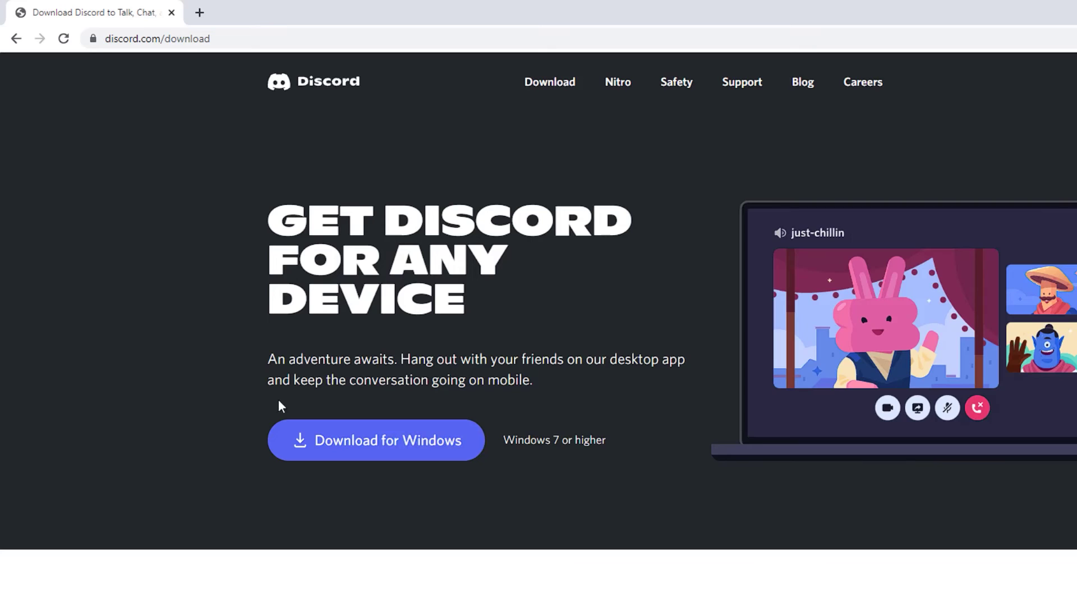
pyautogui.click(309, 443)
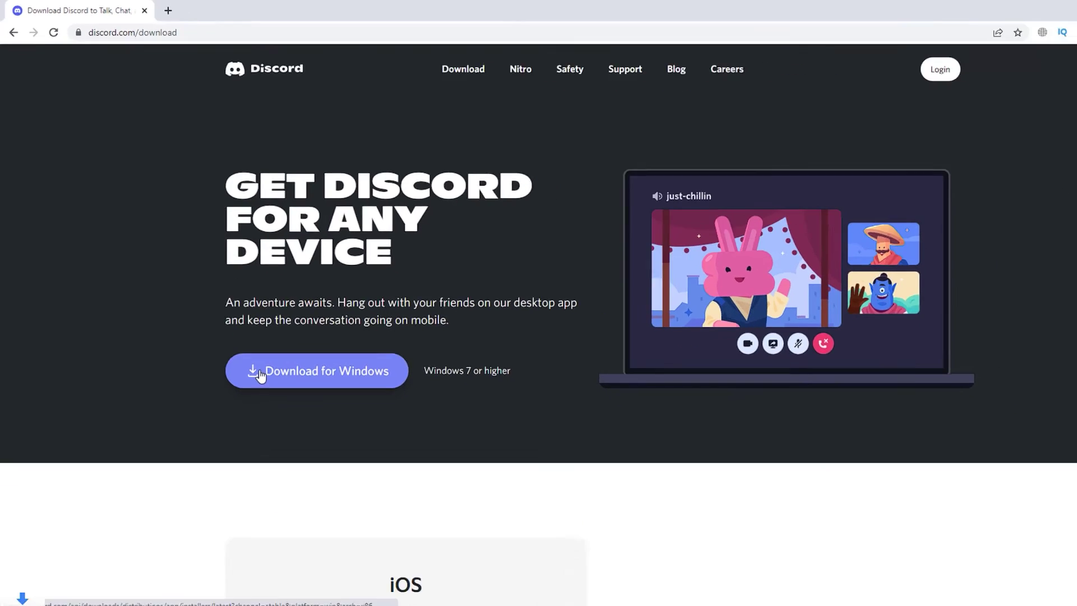